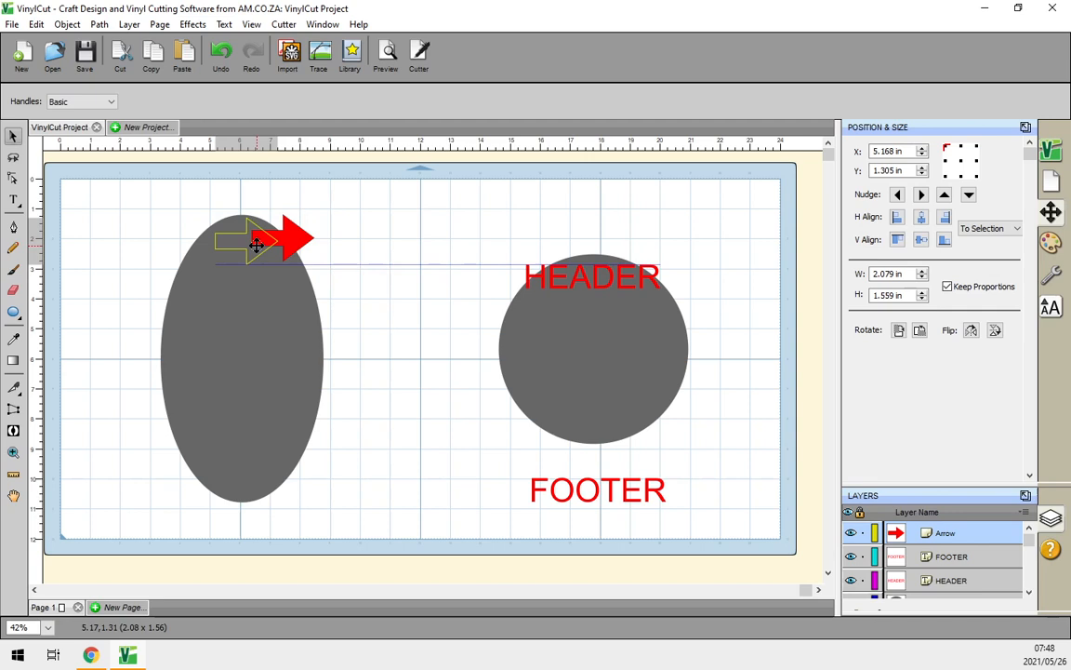
- Place the red arrow over the upper part of the ellipse, at about X 5.01 in and Y 1.57 in
left_click_drag(257, 244, 252, 253)
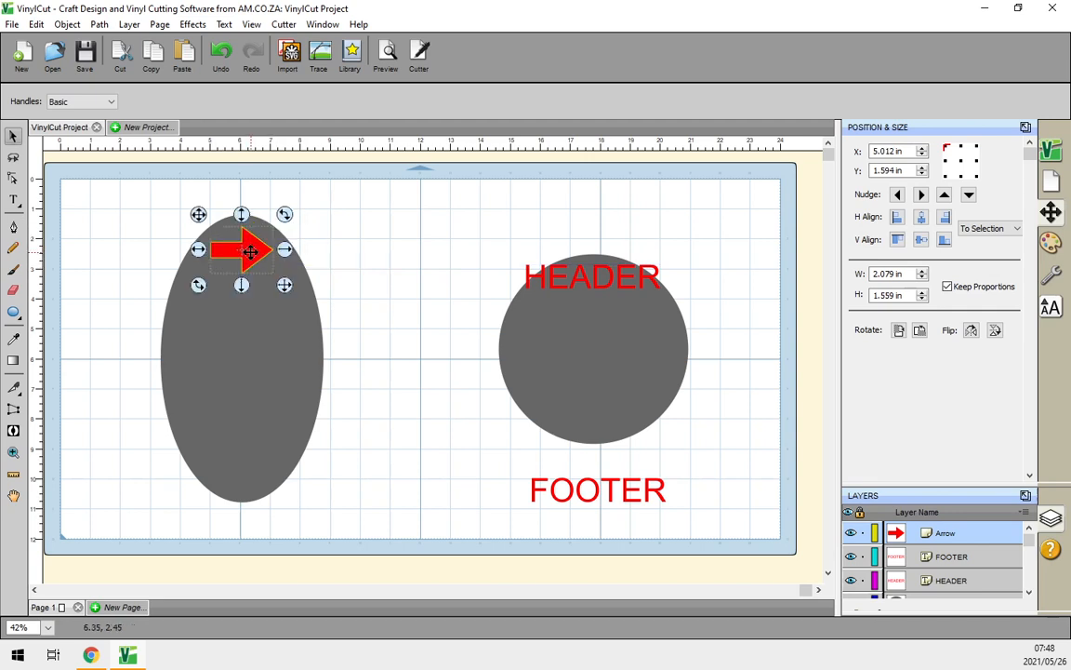
left_click(340, 263)
left_click(299, 297)
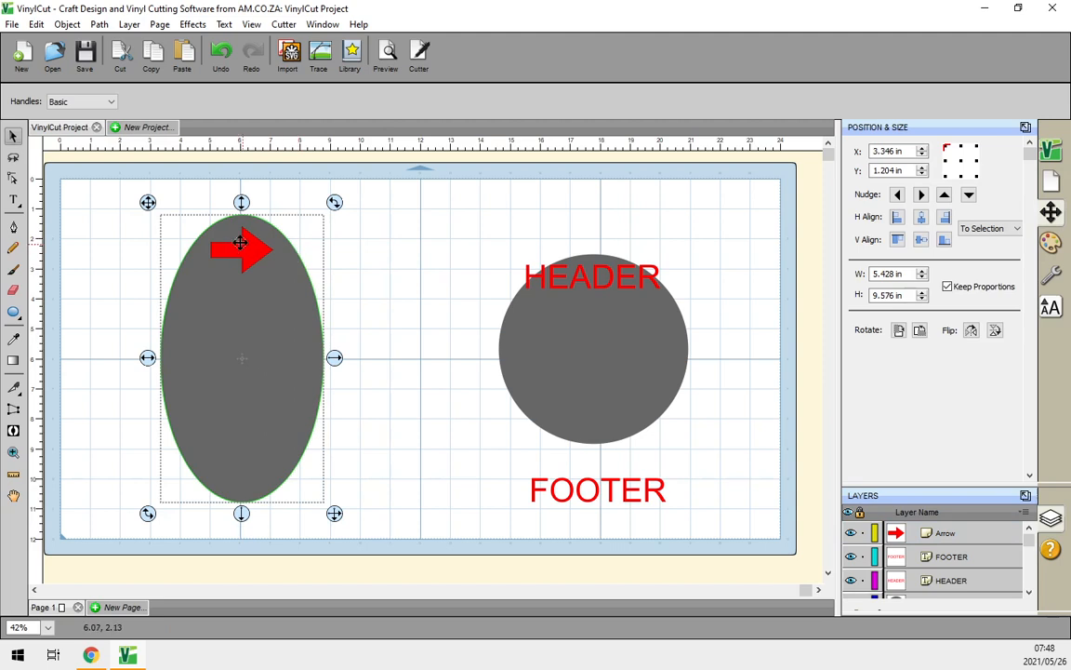
left_click(348, 253)
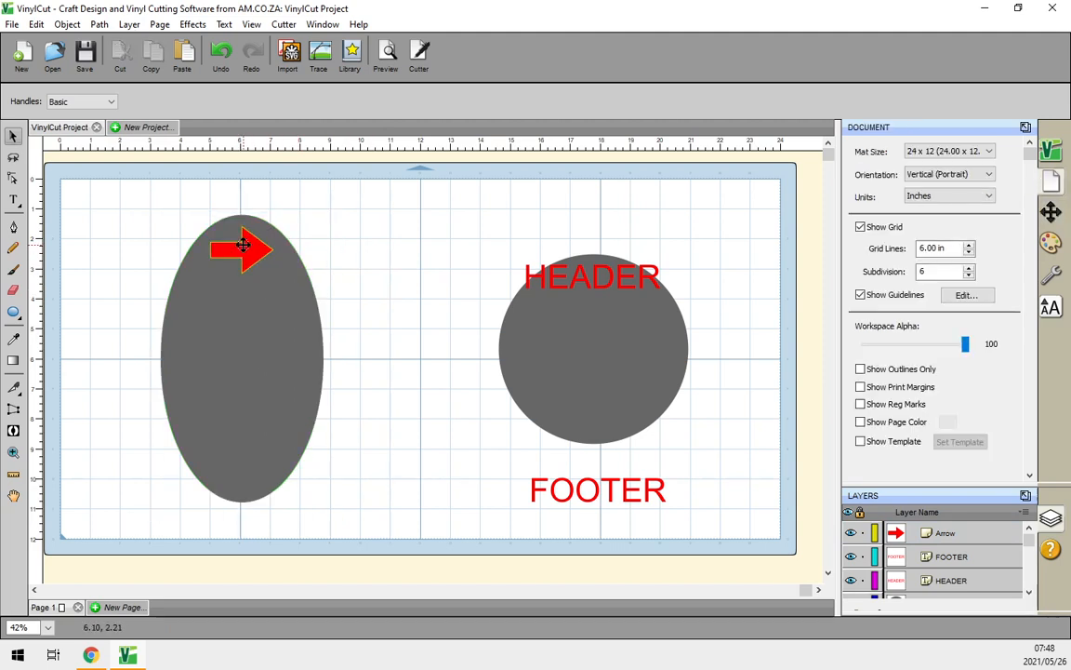
left_click_drag(249, 250, 251, 248)
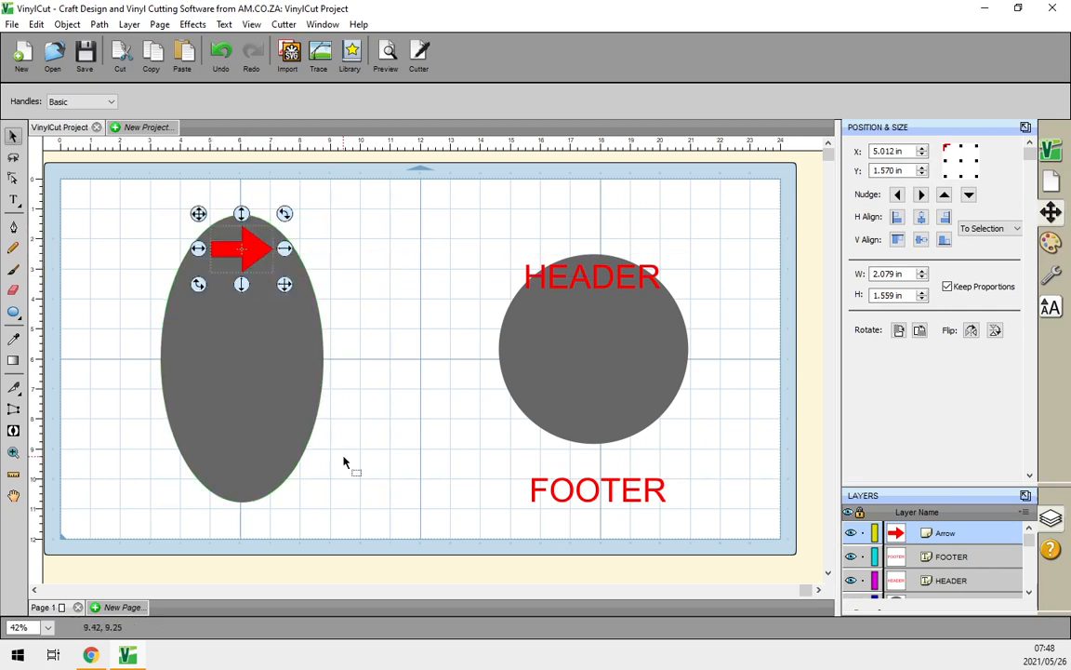
left_click(361, 532)
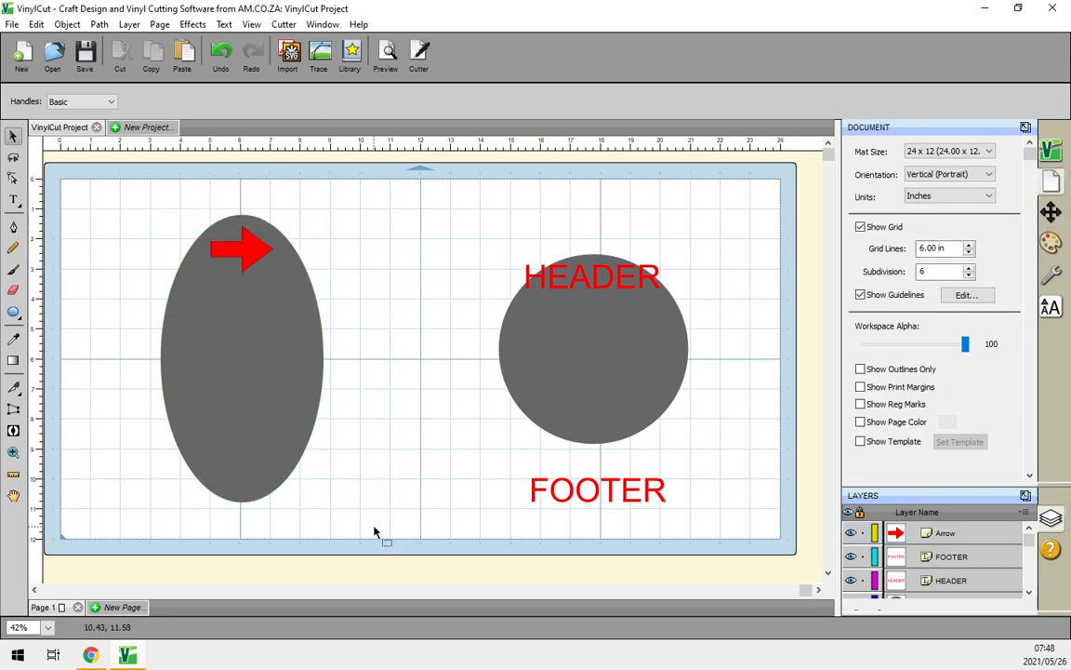
- Select the arrow and the ellipse together and start the Object On Path effect with Auto Preview enabled
left_click_drag(374, 531, 124, 182)
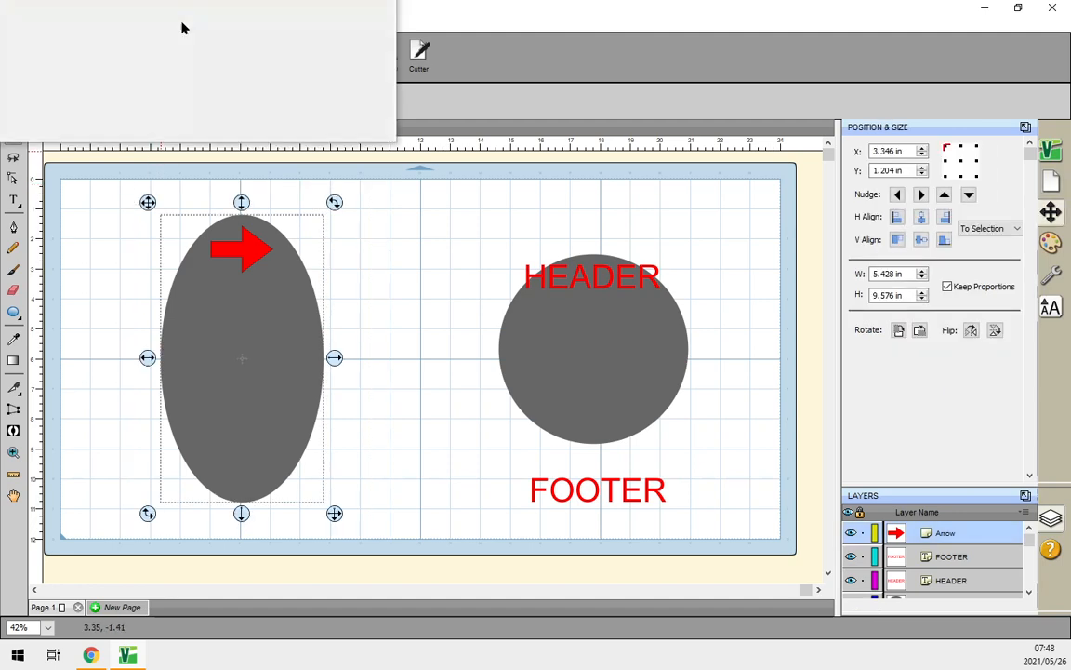
left_click(191, 24)
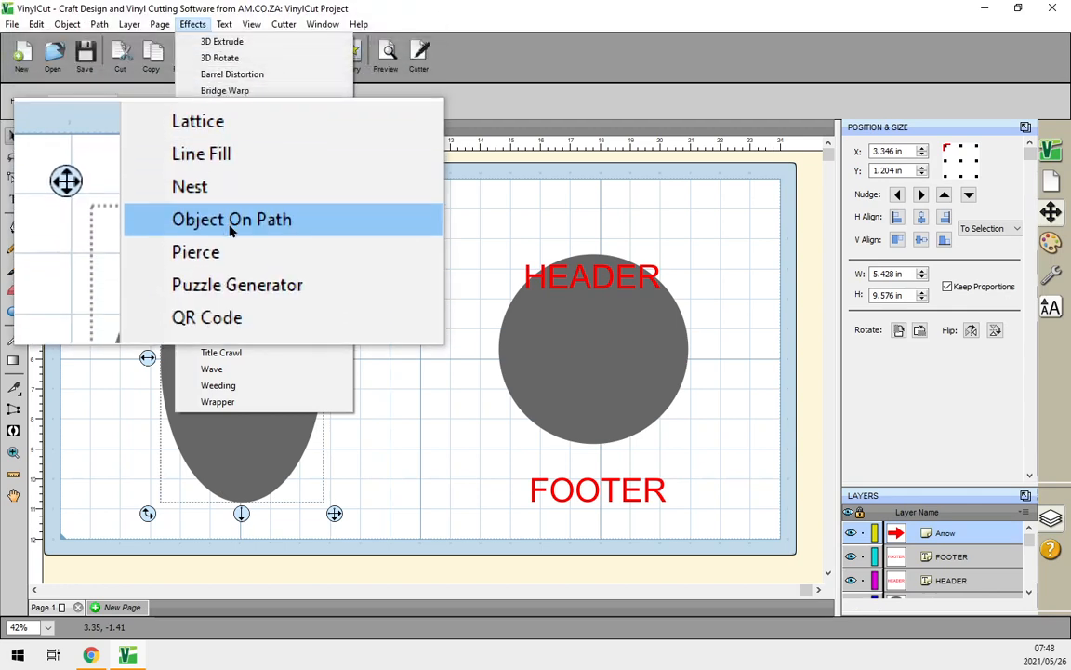
left_click(233, 226)
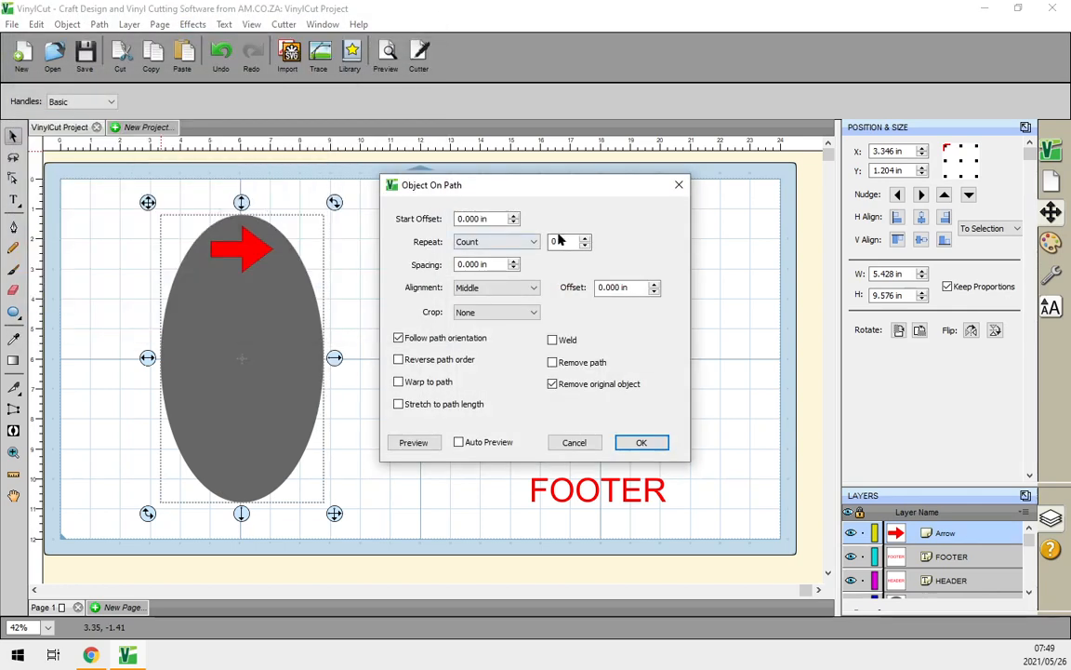
left_click_drag(518, 190, 568, 192)
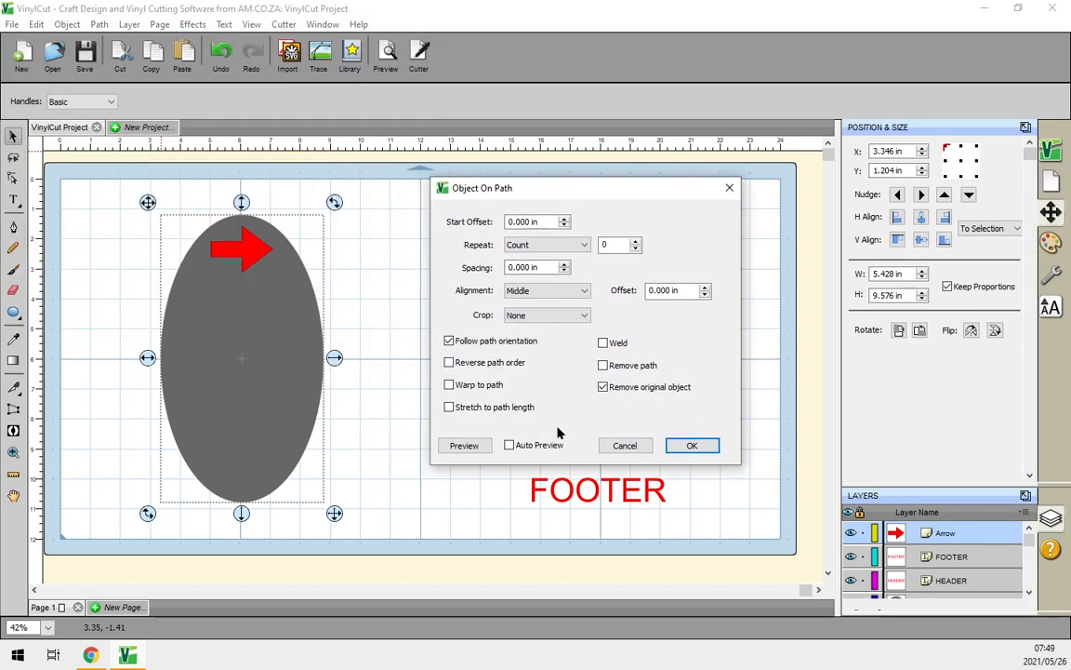
left_click(510, 446)
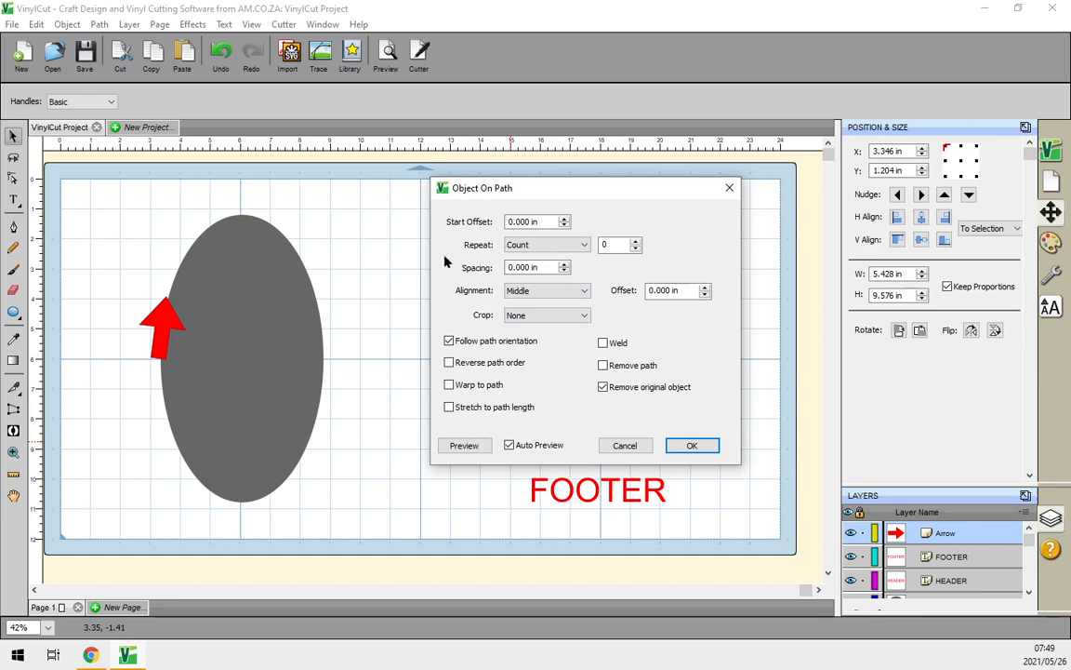
- Set the Object On Path start offset to 0.05 in and the repeat count to 3
left_click(563, 219)
left_click(563, 219)
left_click(563, 226)
left_click(563, 225)
left_click(637, 241)
left_click(637, 242)
left_click(637, 242)
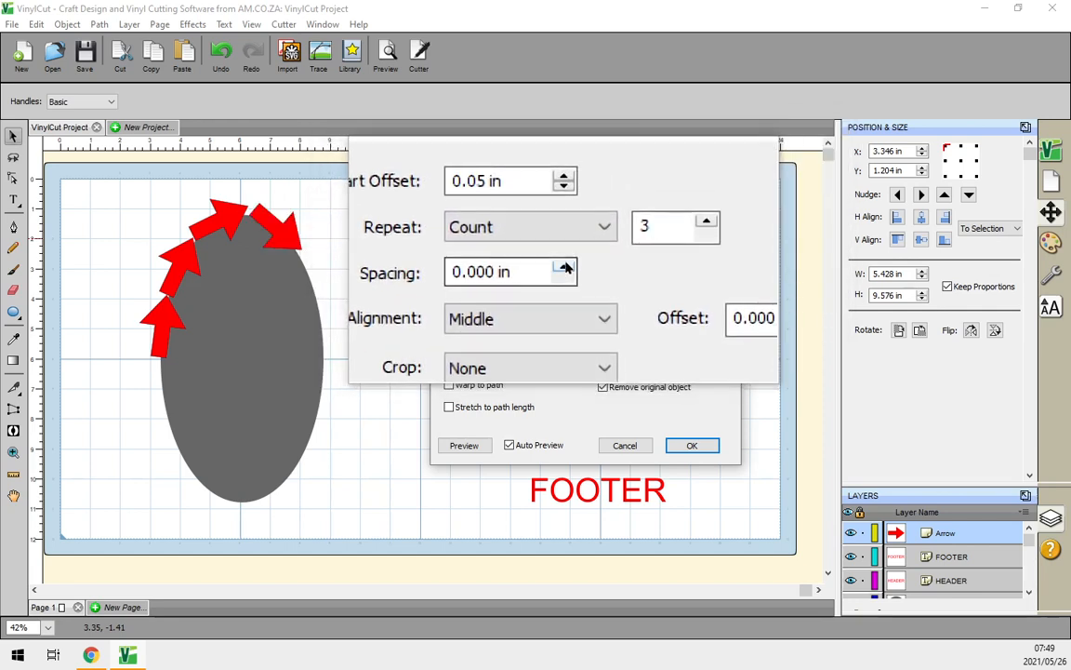
- Set the spacing between the repeated arrows to 0.35 in
left_click(565, 267)
left_click(564, 267)
left_click(564, 267)
left_click(565, 267)
left_click(565, 267)
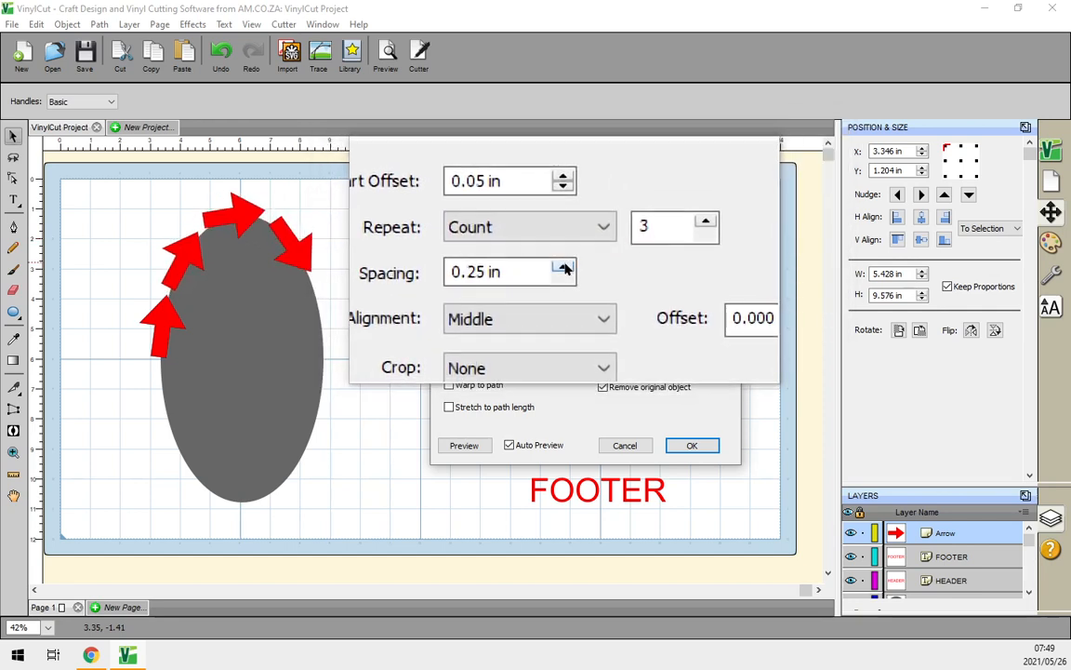
left_click(565, 267)
left_click(564, 267)
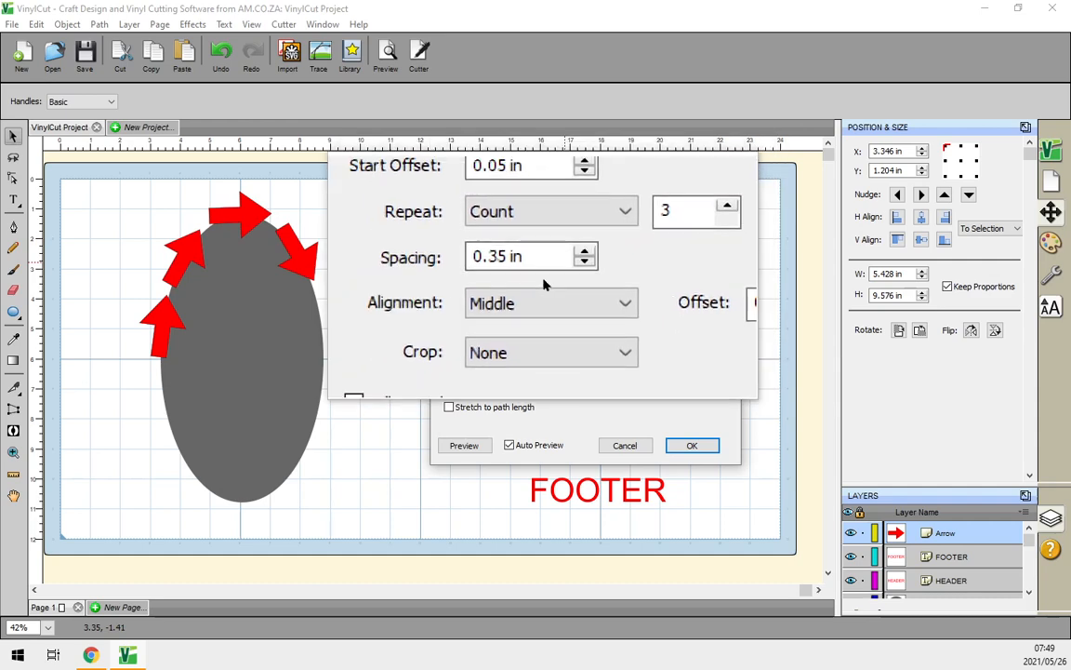
- Preview Stretch to path length, turn it back off, and set Repeat to Fill path length
left_click(444, 409)
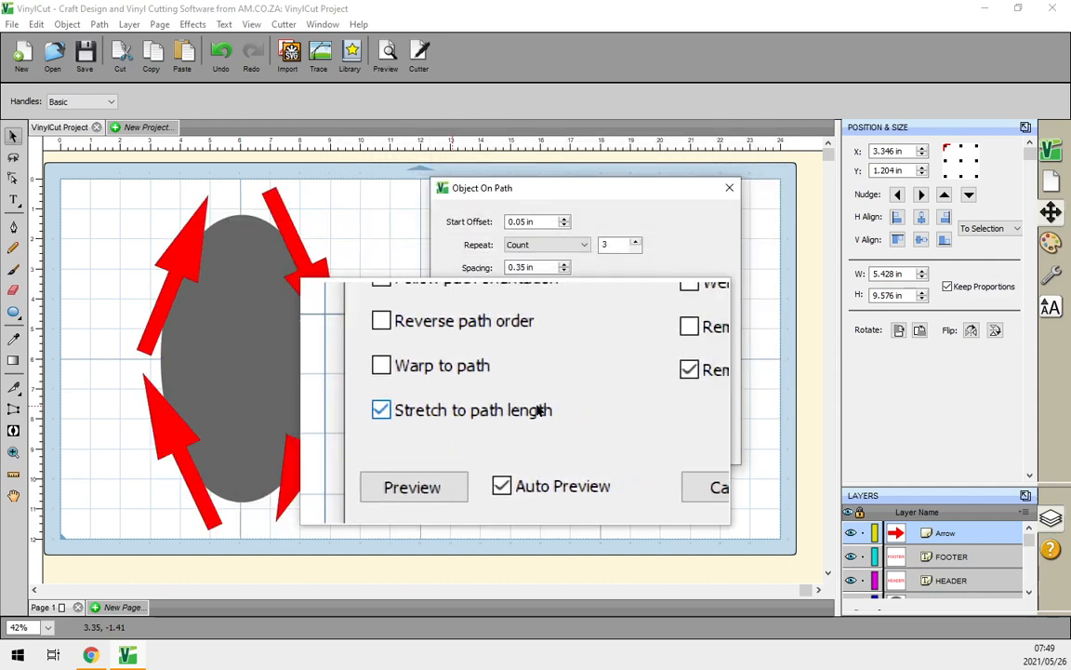
left_click(449, 407)
left_click(600, 231)
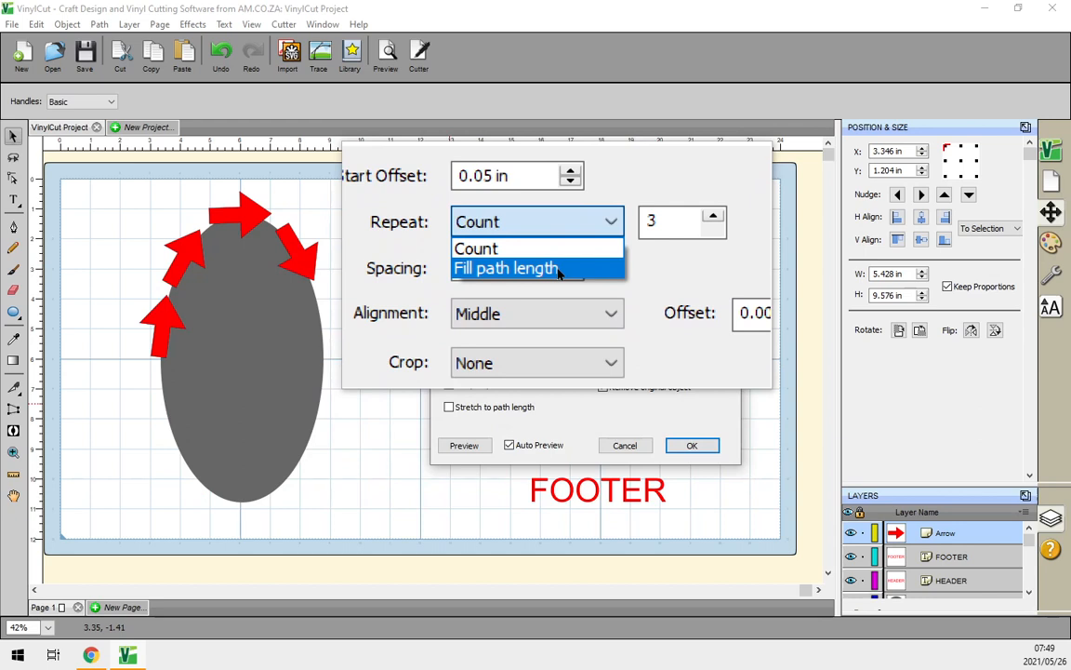
left_click(558, 269)
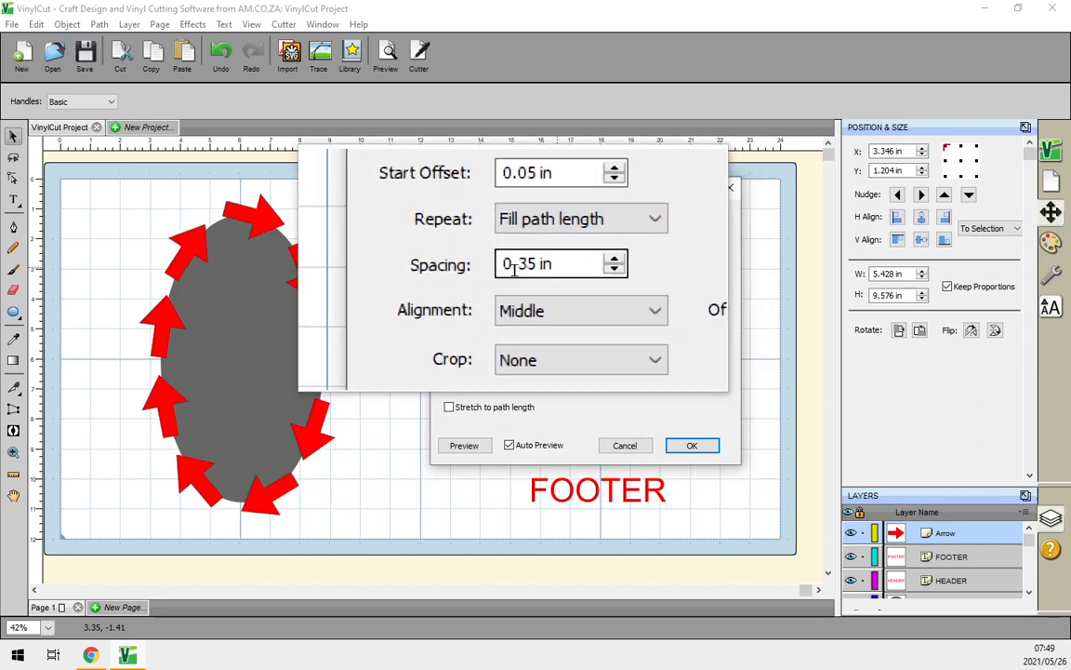
- Try reducing the arrow spacing to 0.20 in, and restore it to 0.35 in
left_click(564, 272)
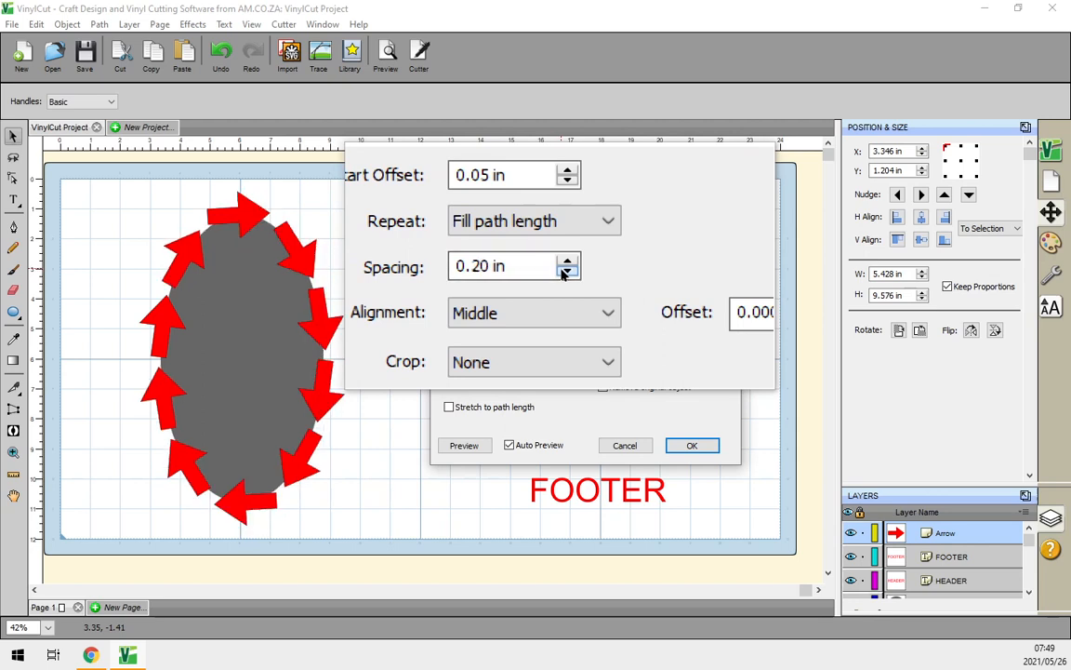
left_click(564, 265)
left_click(564, 266)
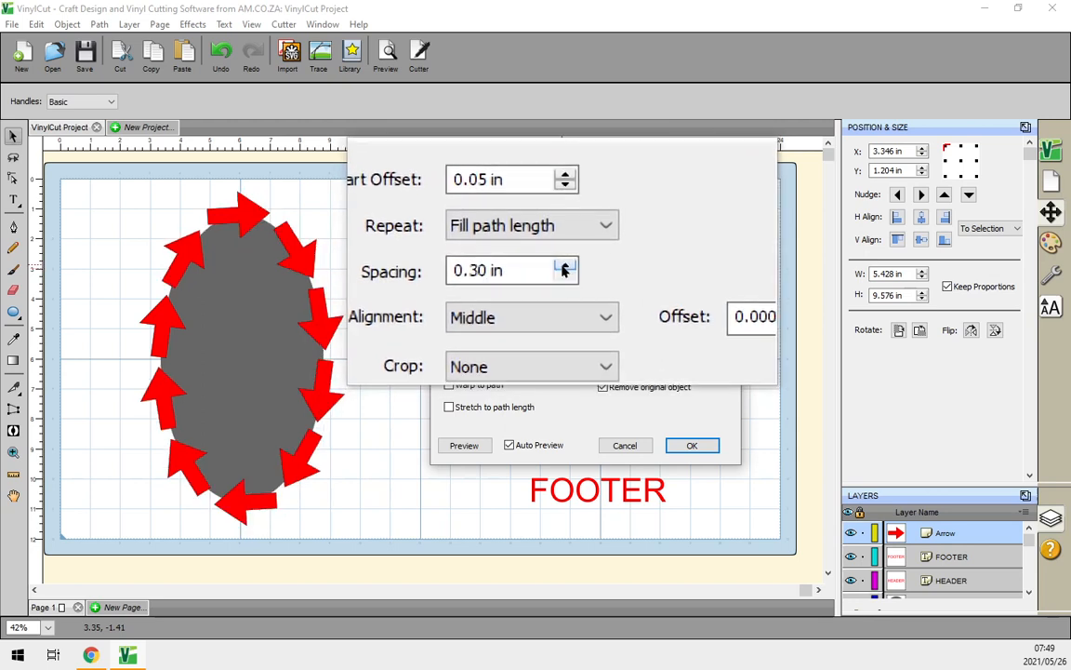
left_click(565, 266)
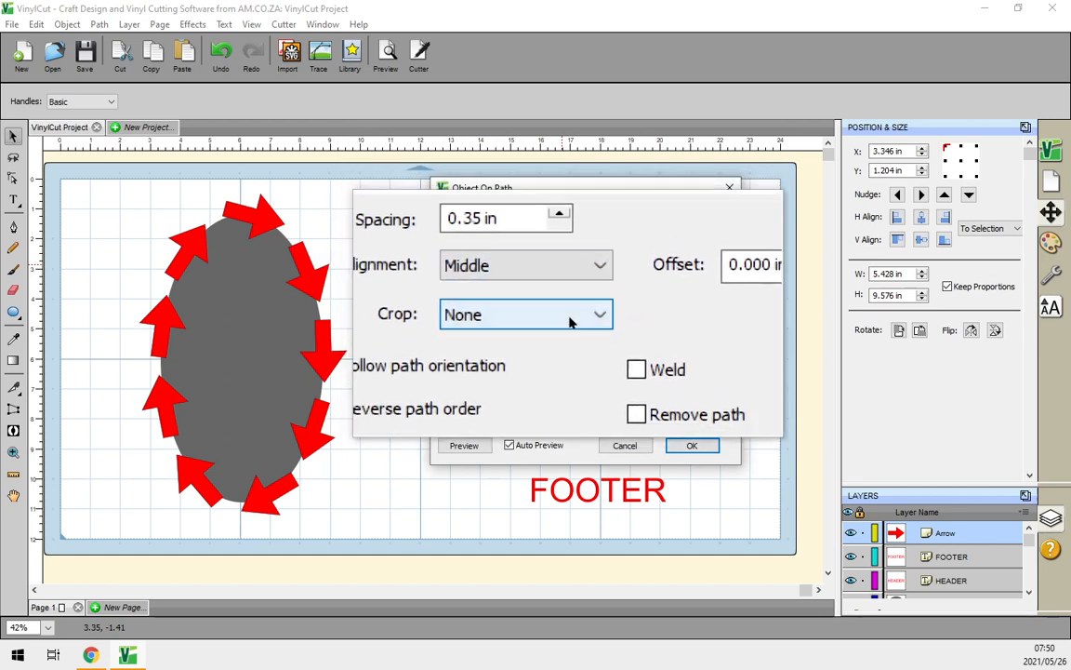
- Preview cropping the arrows with the Inside and Outside options, and return Crop to None
left_click(570, 321)
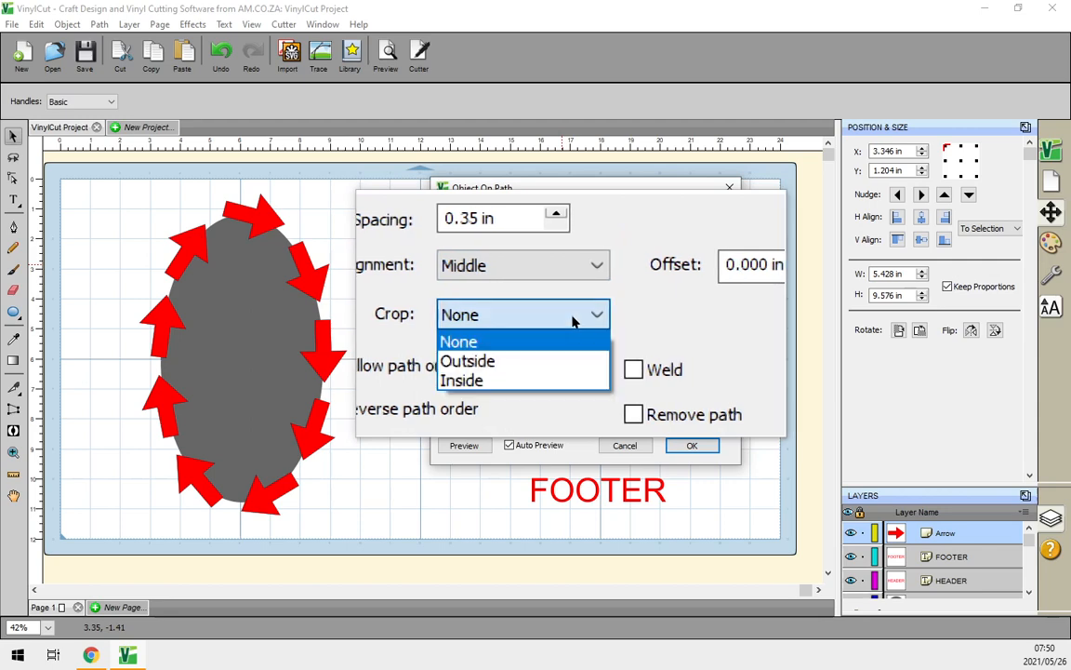
left_click(554, 354)
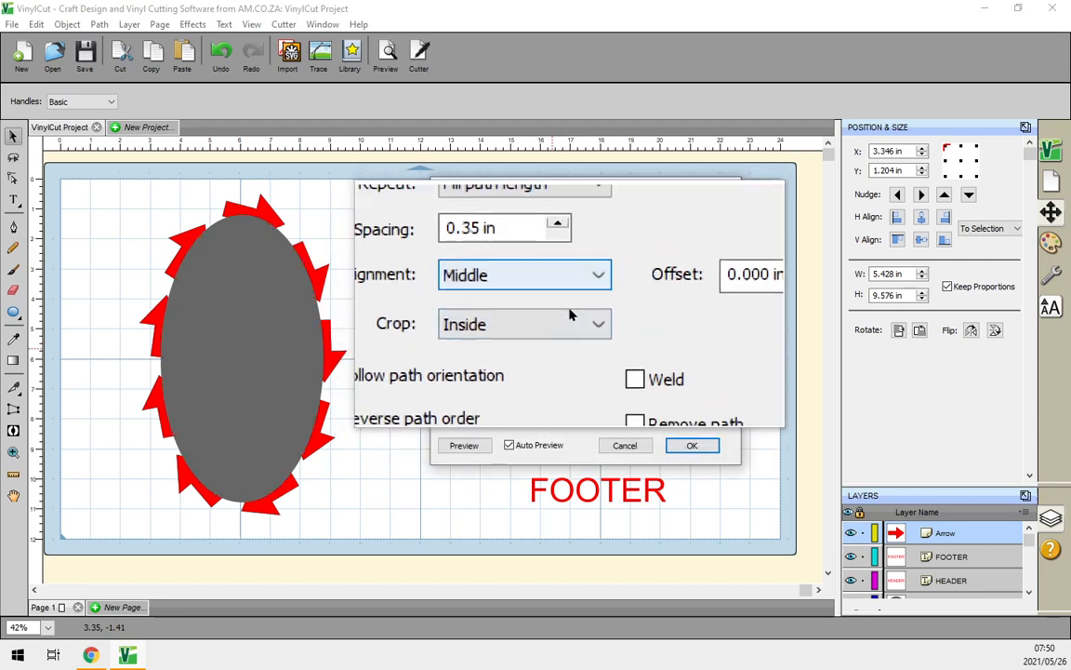
left_click(570, 321)
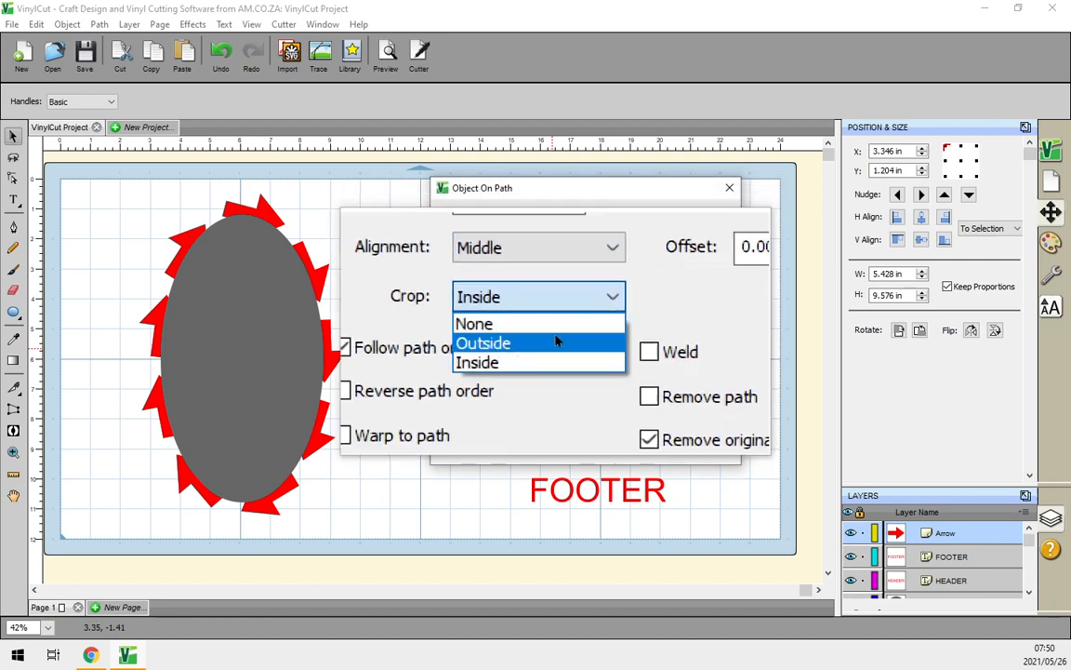
left_click(557, 339)
left_click(561, 321)
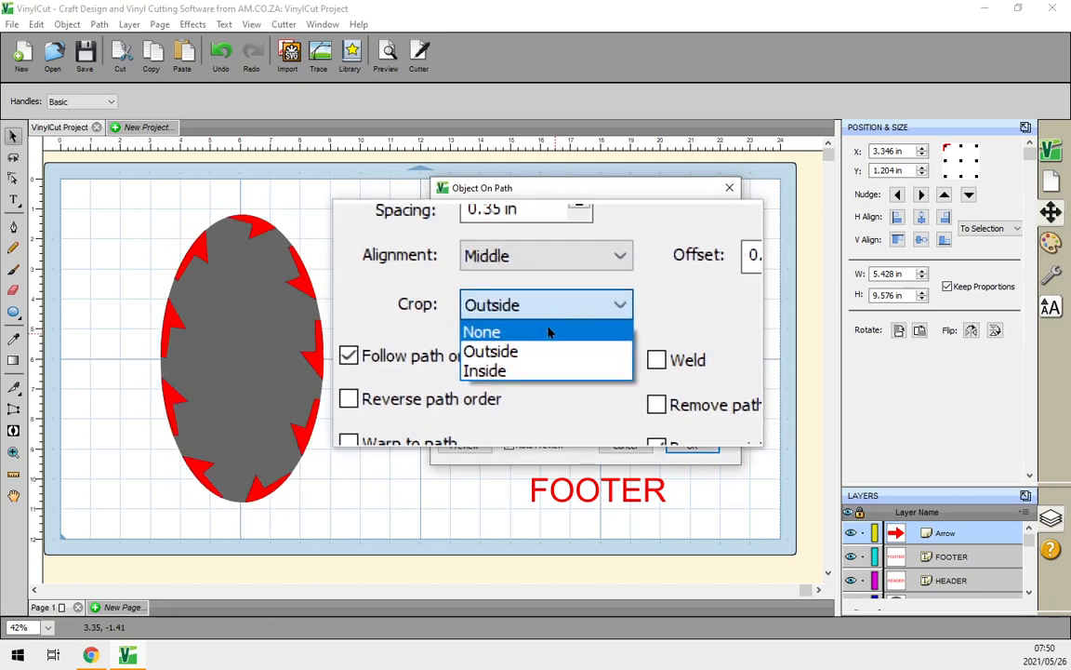
left_click(550, 329)
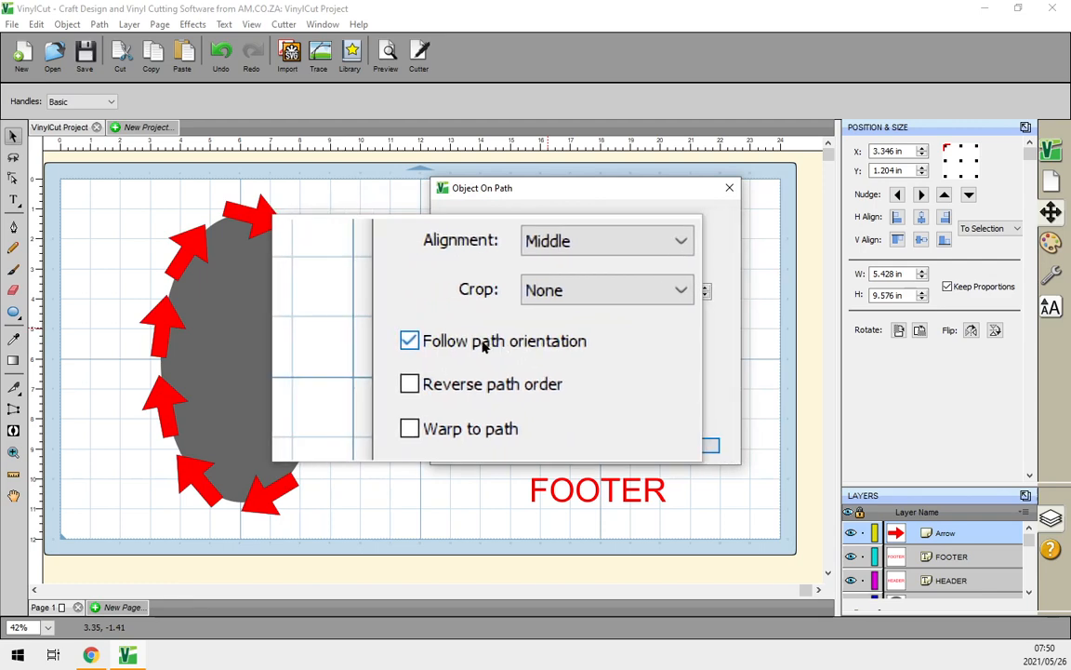
- Preview the arrows without Follow path orientation and with Reverse path order, restoring both options to their original state
left_click(450, 342)
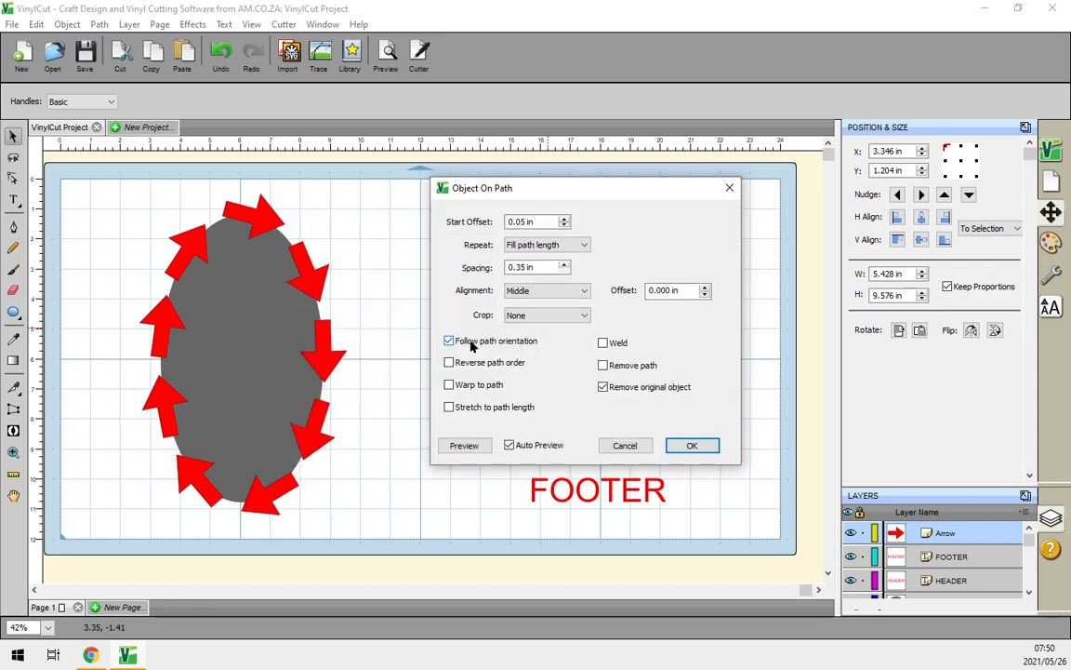
left_click(450, 343)
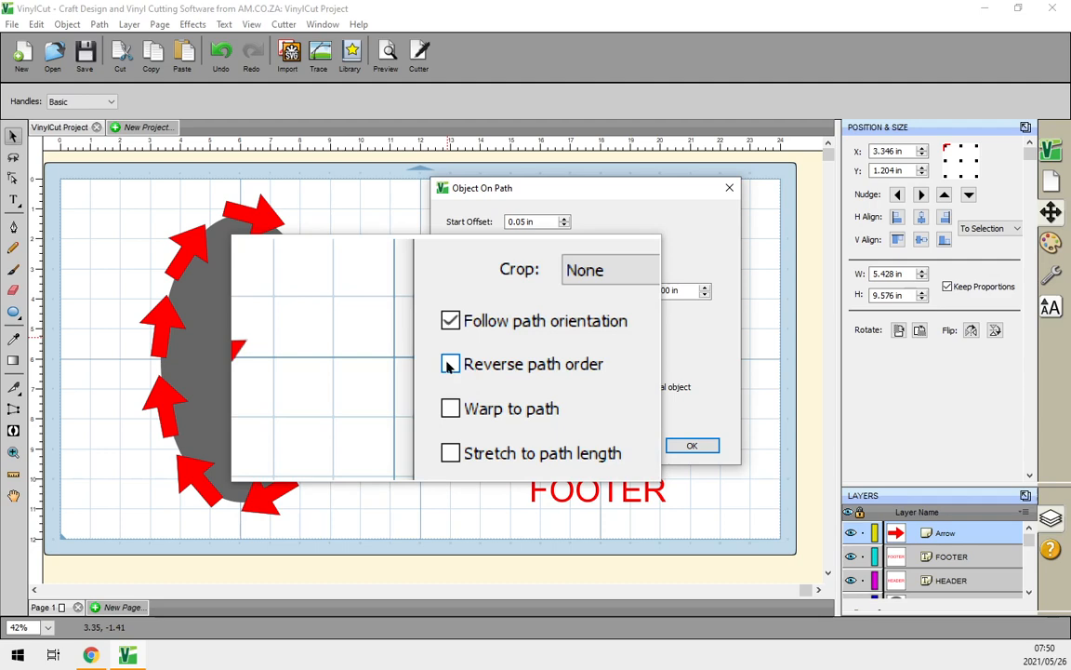
left_click(449, 365)
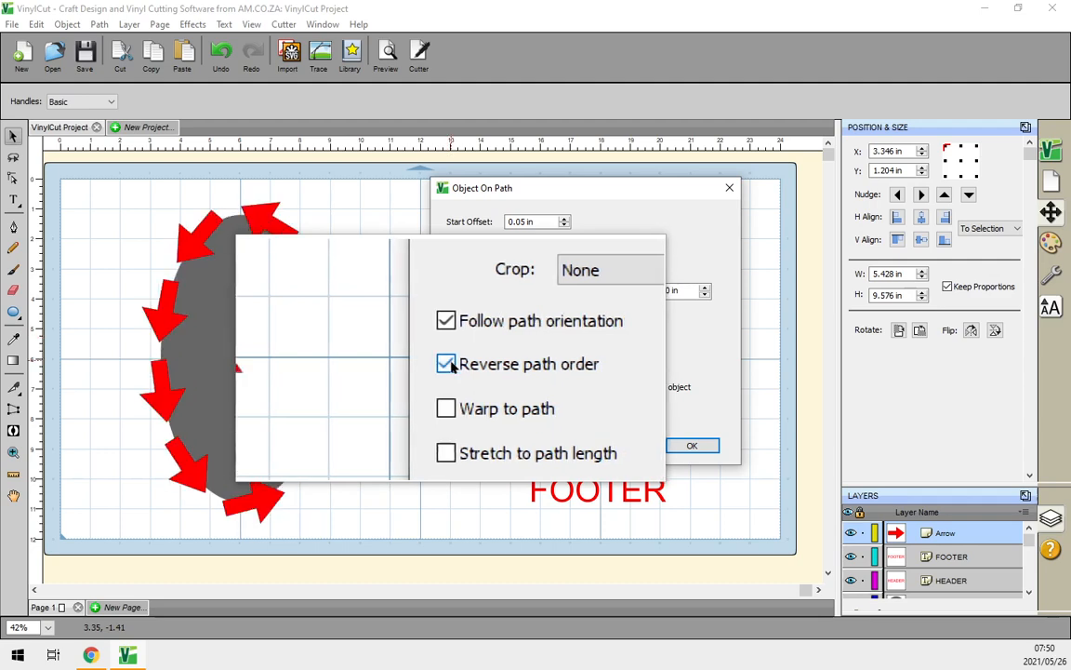
left_click(448, 365)
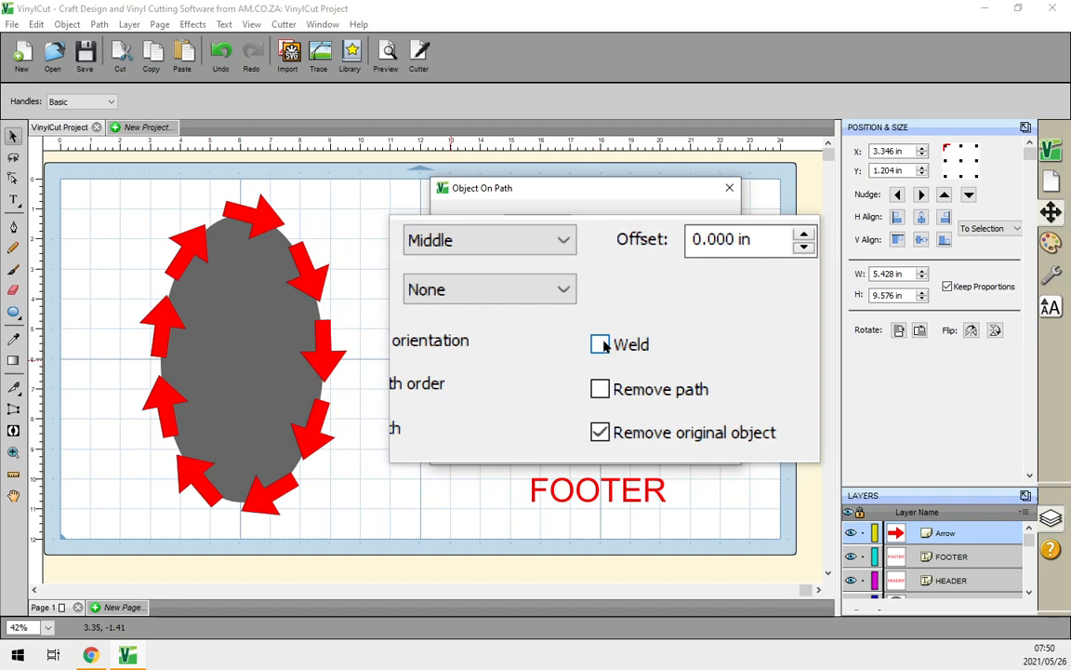
- Enable Weld, leave Warp to path off after previewing it, and apply the Object On Path effect to the arrows
left_click(601, 344)
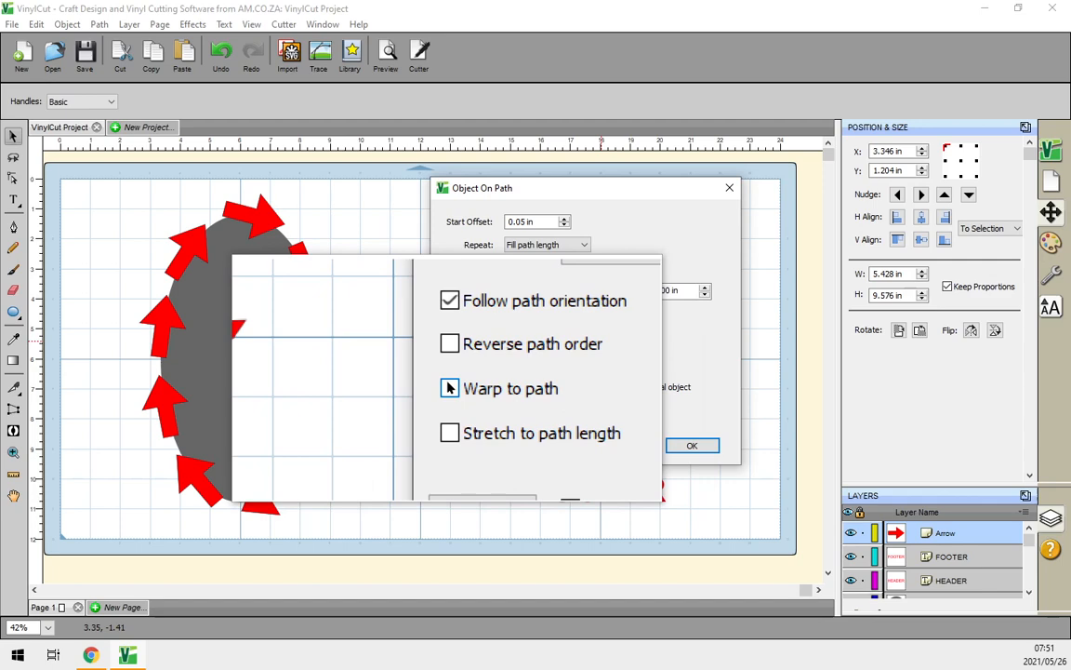
left_click(449, 385)
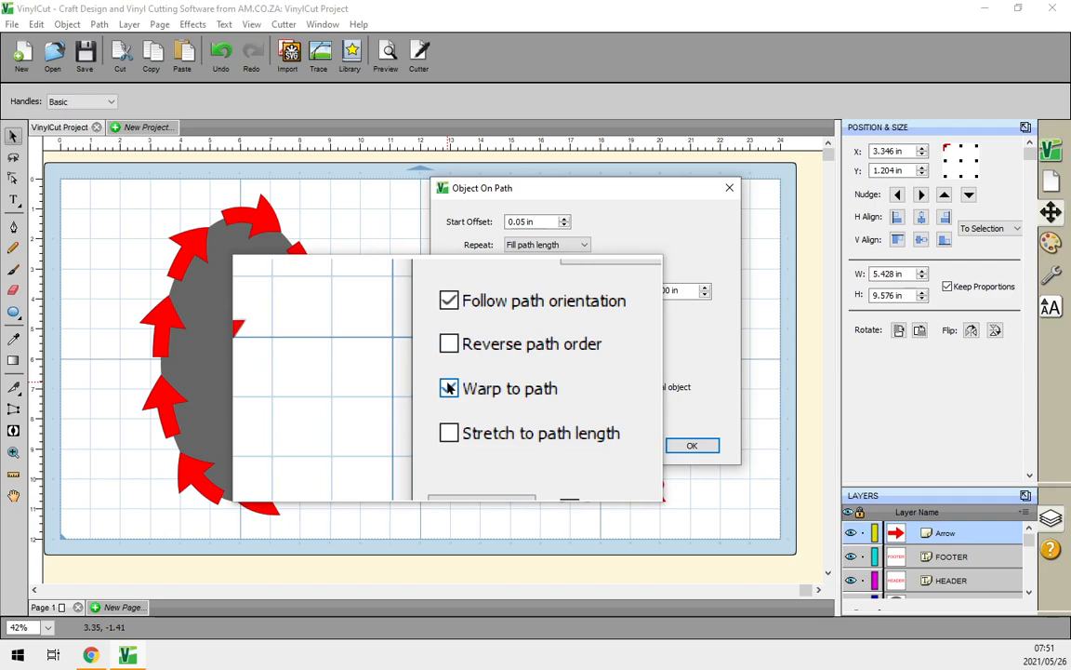
left_click(450, 388)
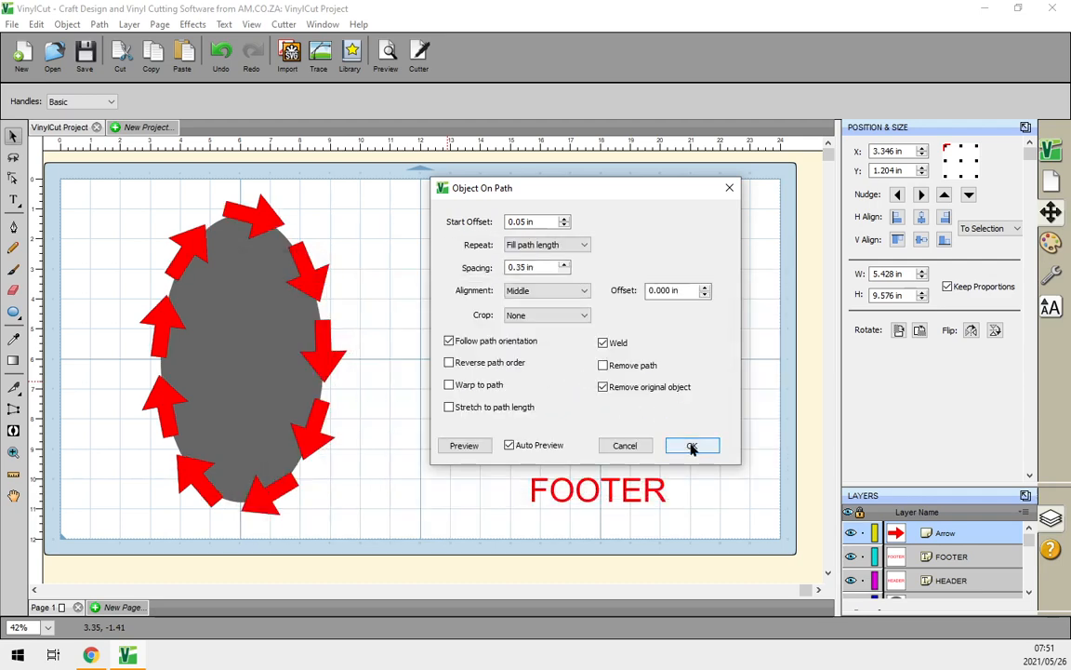
left_click(692, 448)
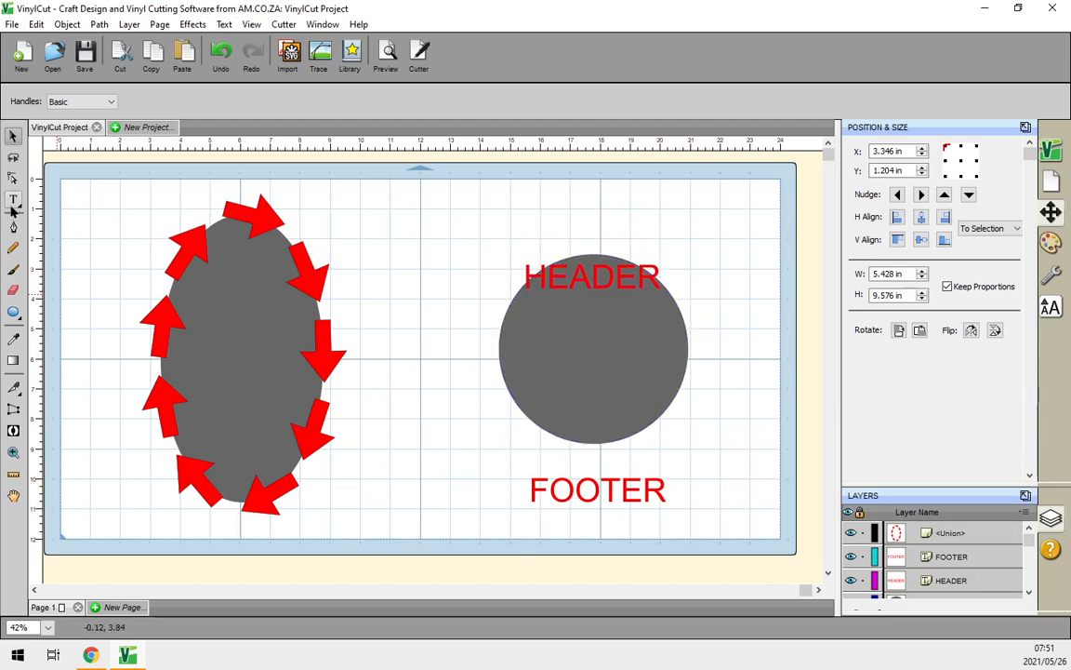
- Select the HEADER text together with the circle and start the Object On Path effect with Auto Preview enabled
left_click(527, 275)
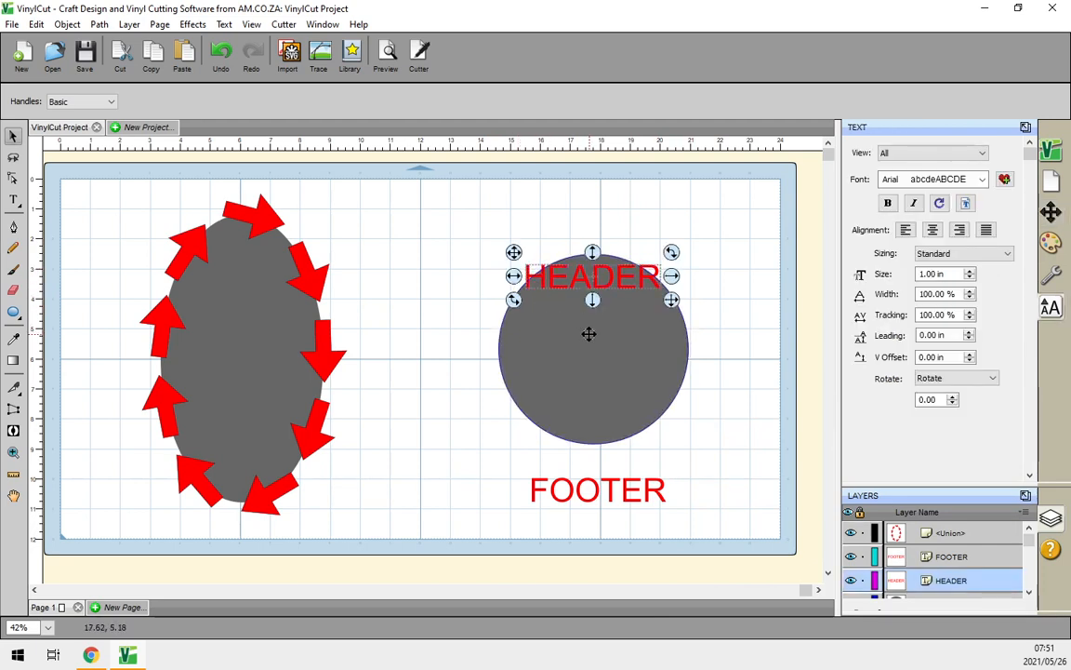
left_click(704, 433)
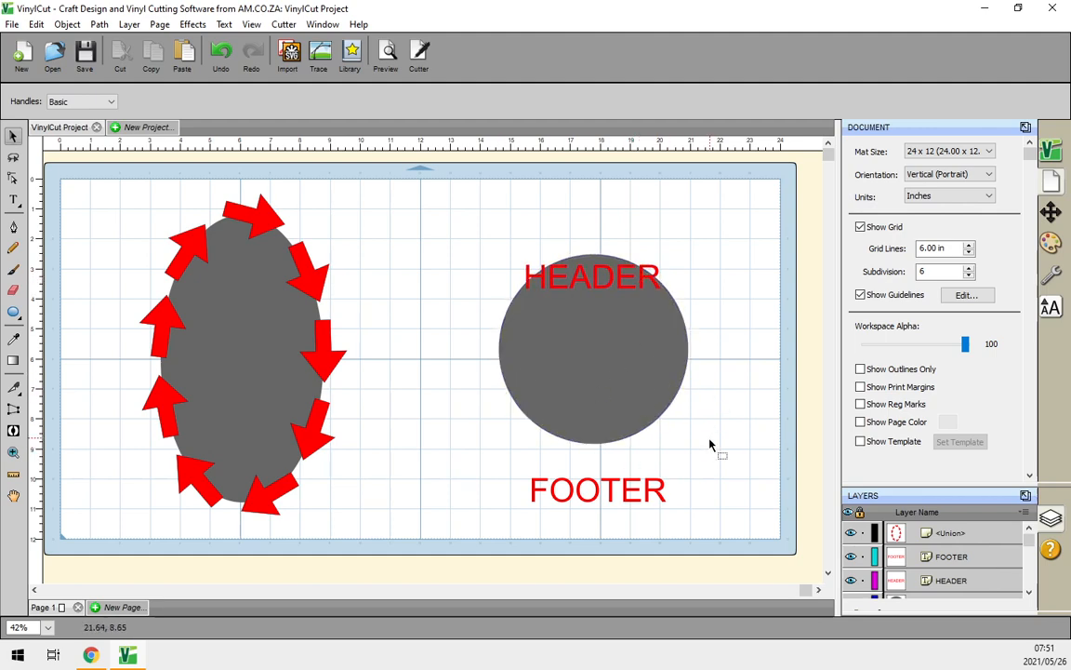
left_click_drag(711, 454, 489, 213)
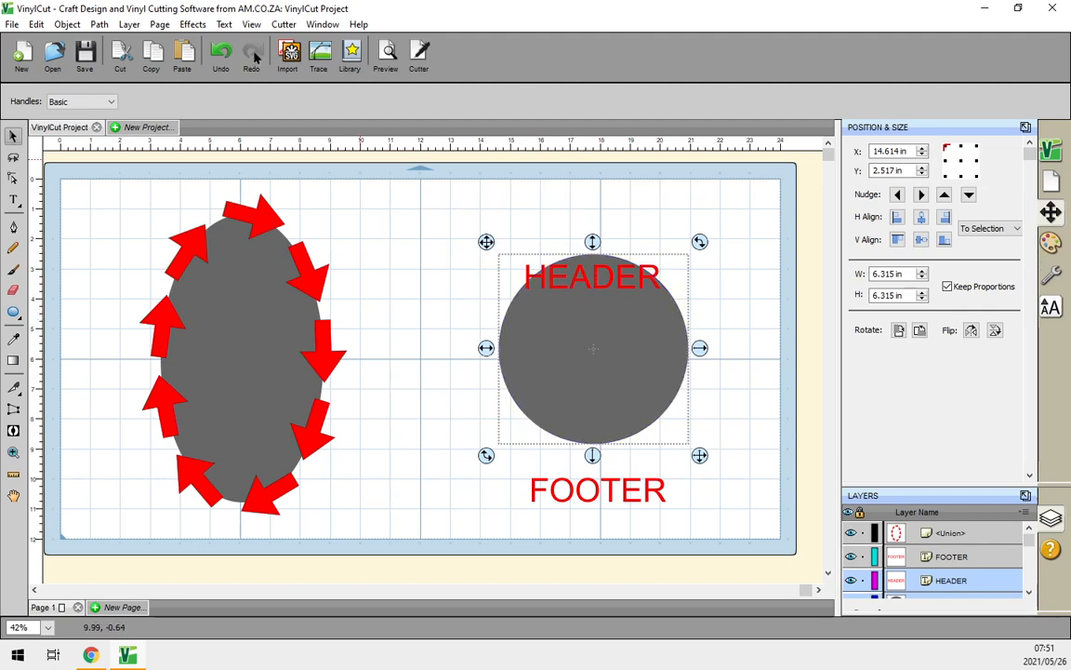
left_click(192, 24)
left_click(253, 223)
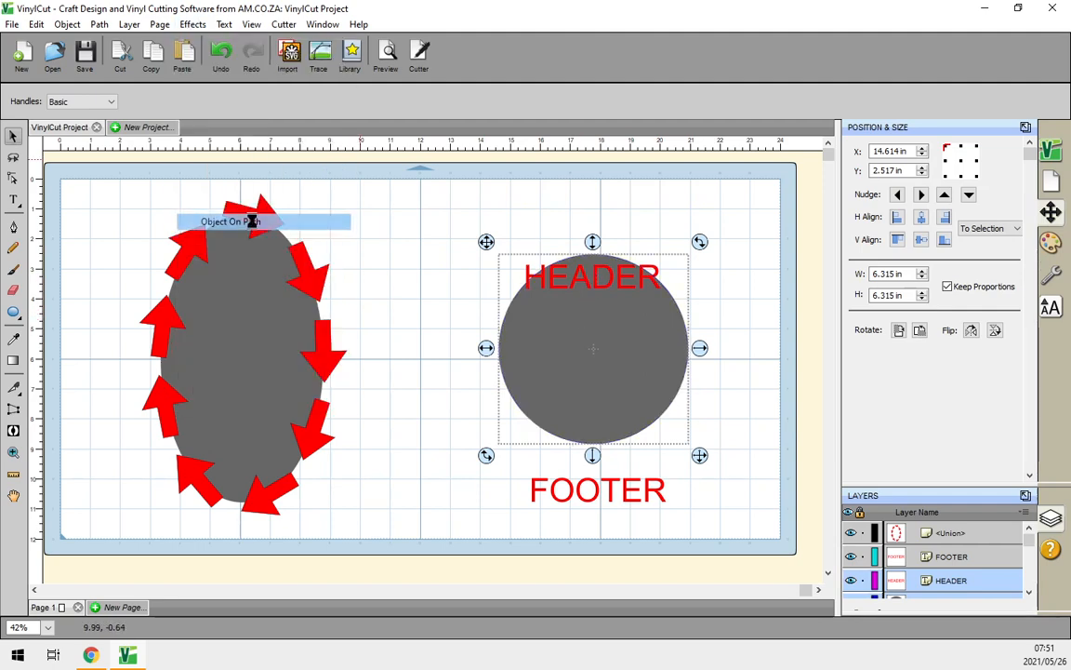
left_click_drag(474, 194, 242, 190)
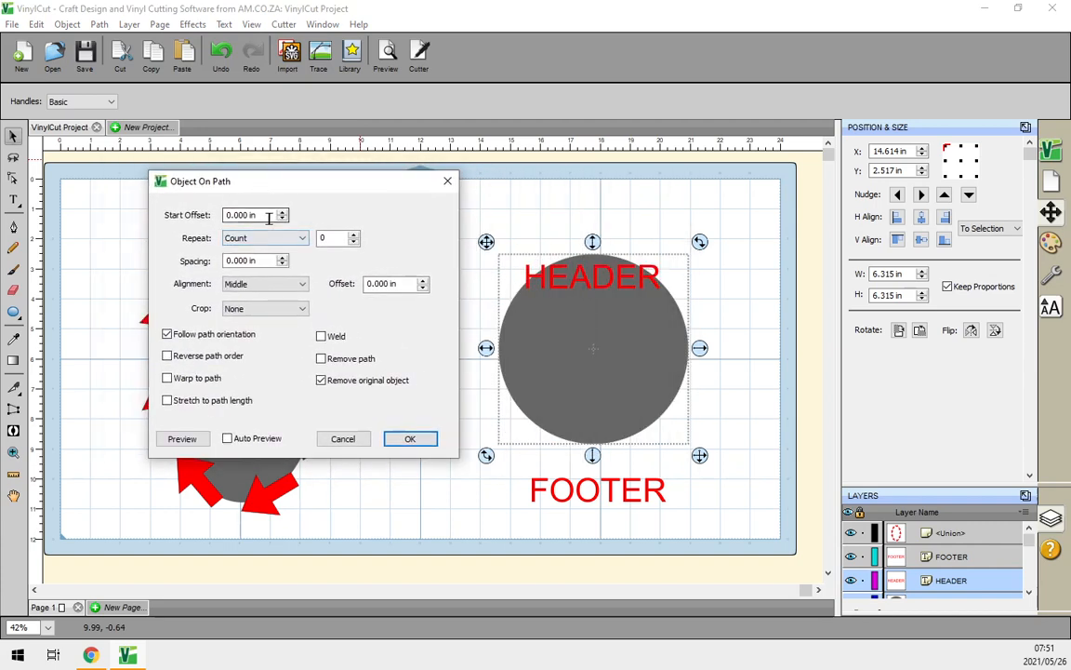
left_click(227, 439)
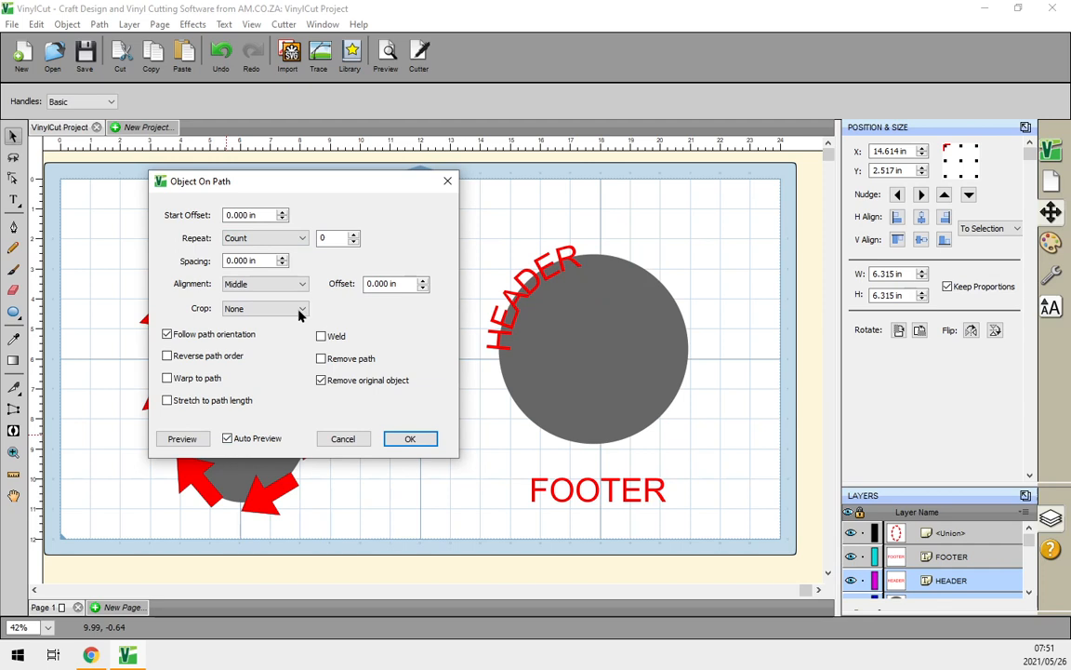
- Set the Start Offset of the HEADER text to 2.80 in so it is centred over the circle
left_click(227, 215)
left_click(227, 215)
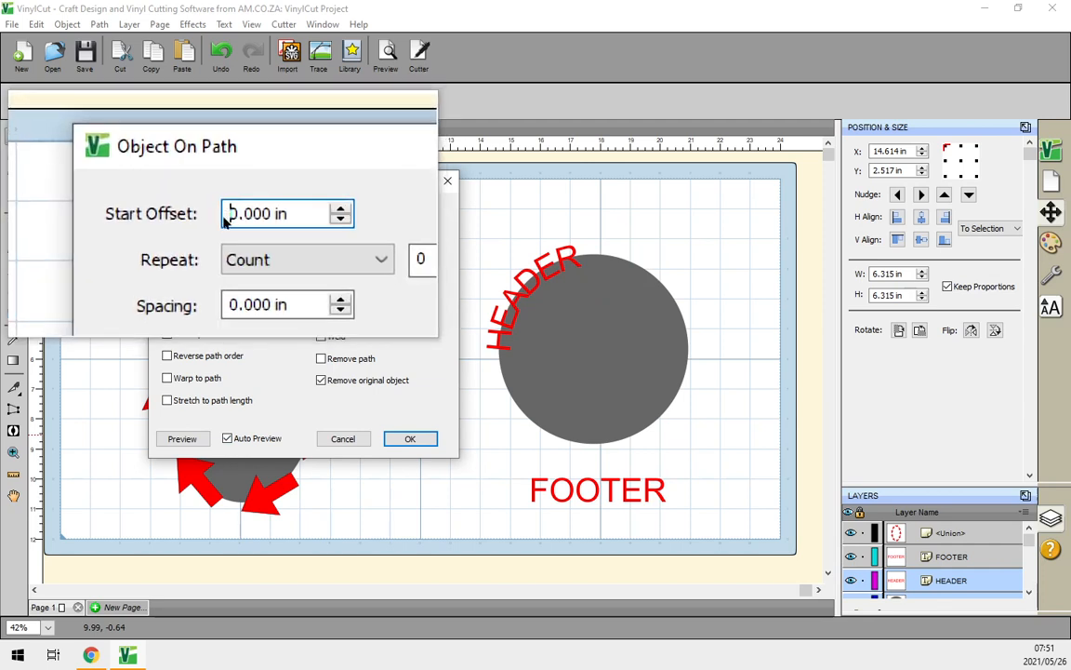
key("Delete")
type("3")
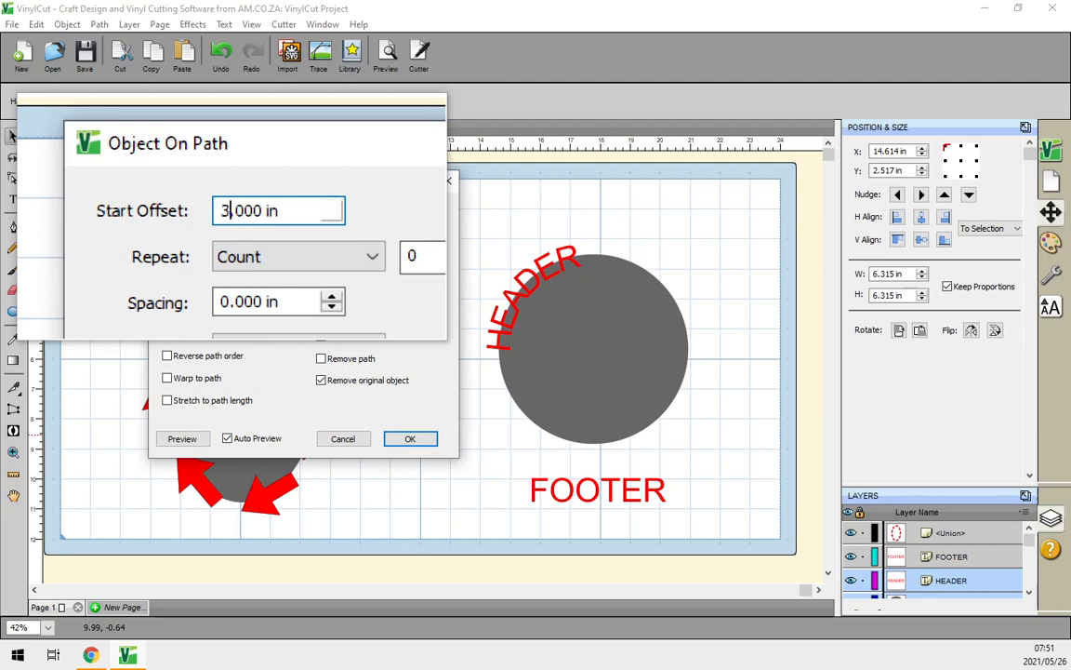
left_click(283, 222)
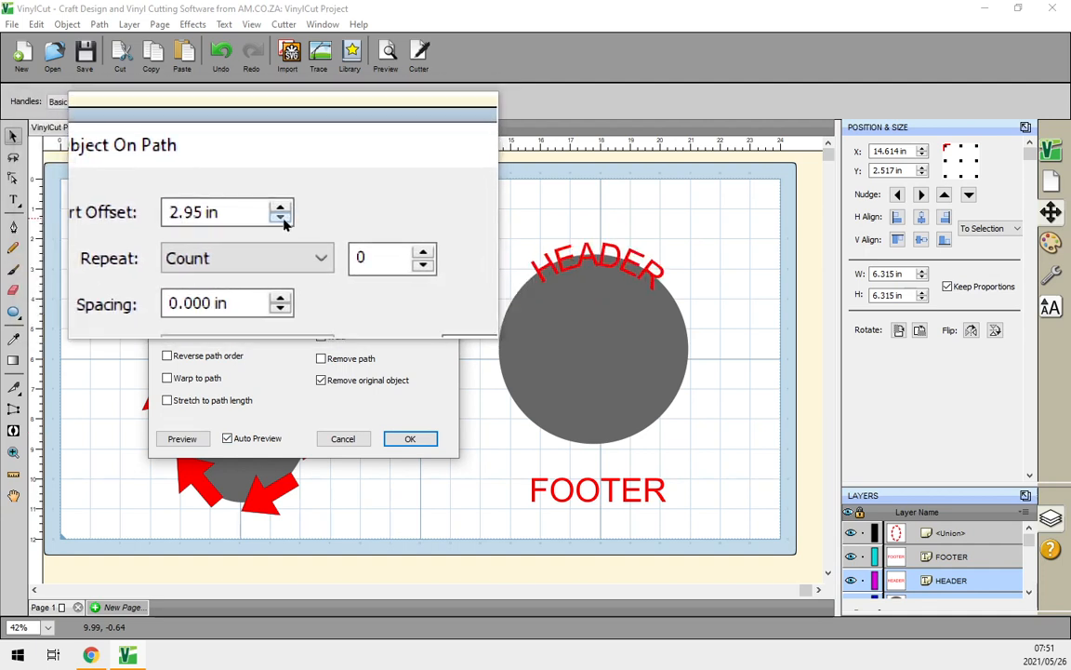
left_click(282, 221)
left_click(283, 222)
left_click(284, 223)
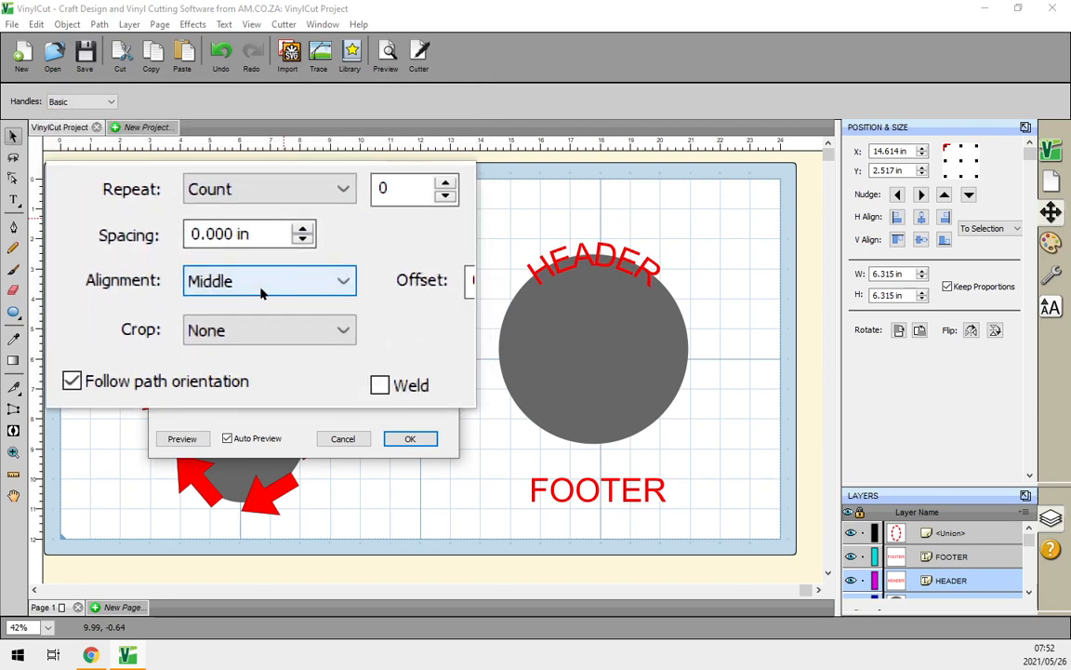
- Set the HEADER text's Alignment to Bottom with an Offset of 0.20 in from the circle
left_click(262, 290)
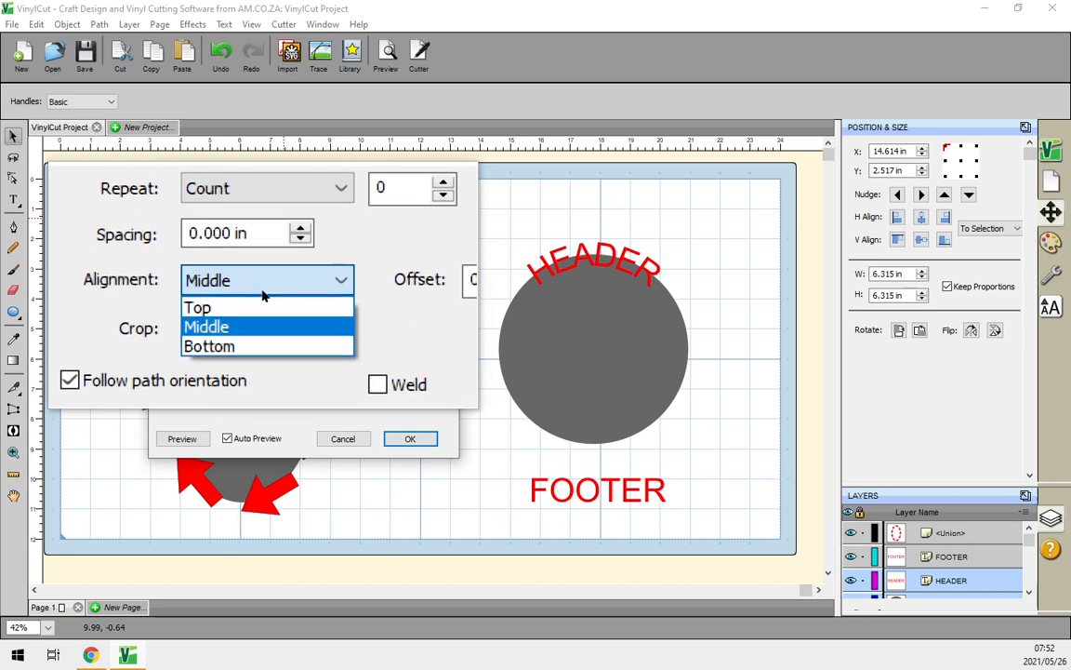
left_click(251, 321)
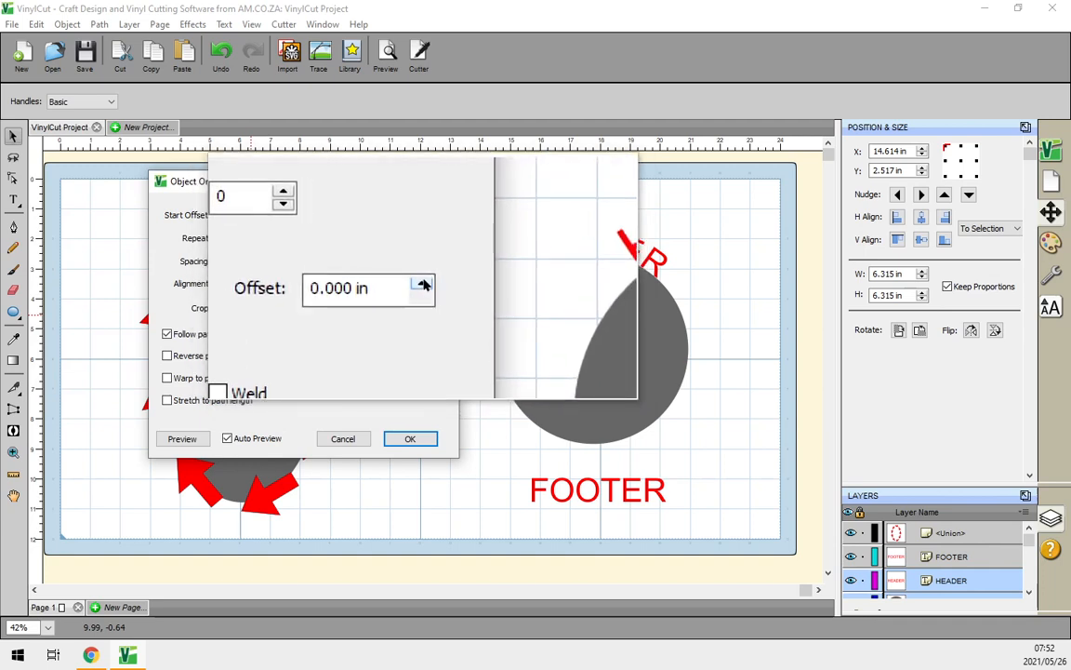
left_click(423, 280)
left_click(423, 280)
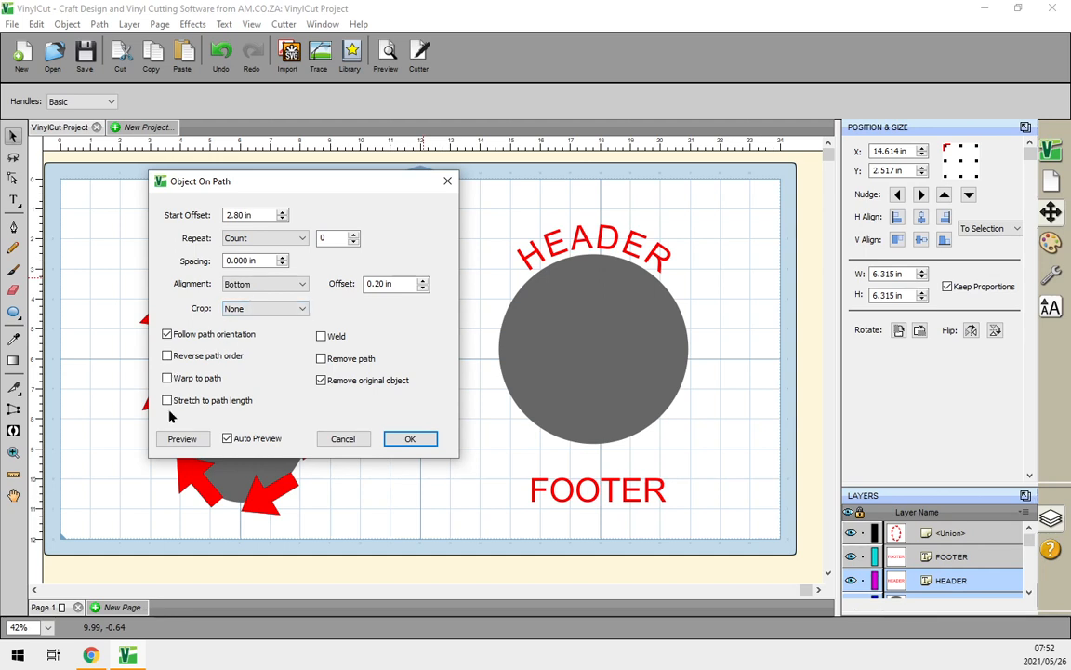
- Preview HEADER without Follow path orientation, restore that option, and apply the effect with Weld enabled
left_click(167, 335)
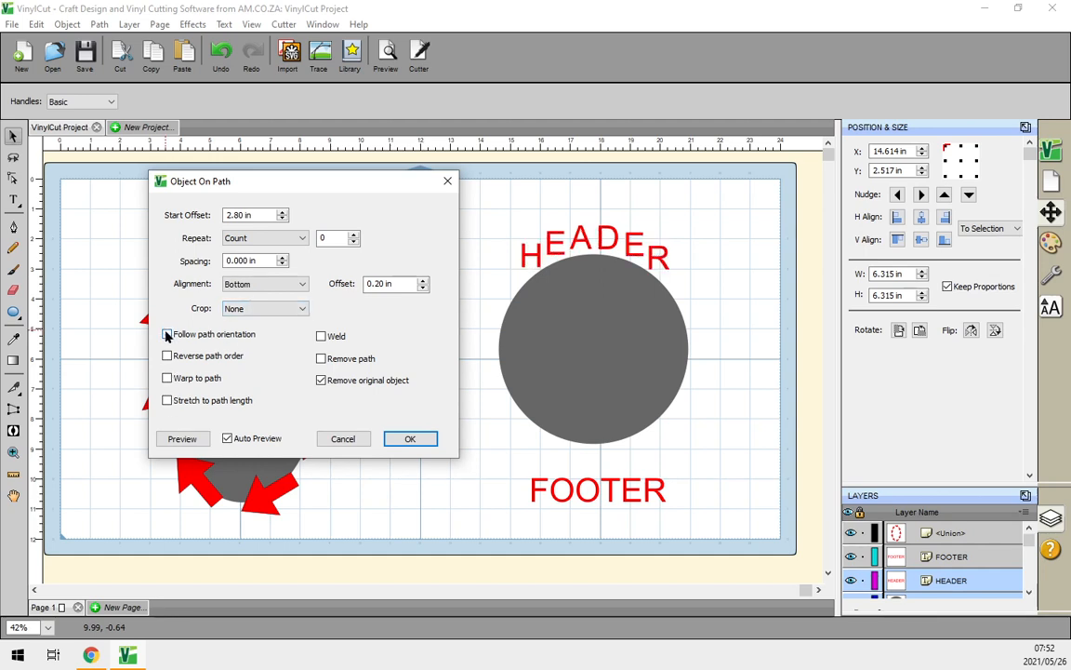
left_click(168, 335)
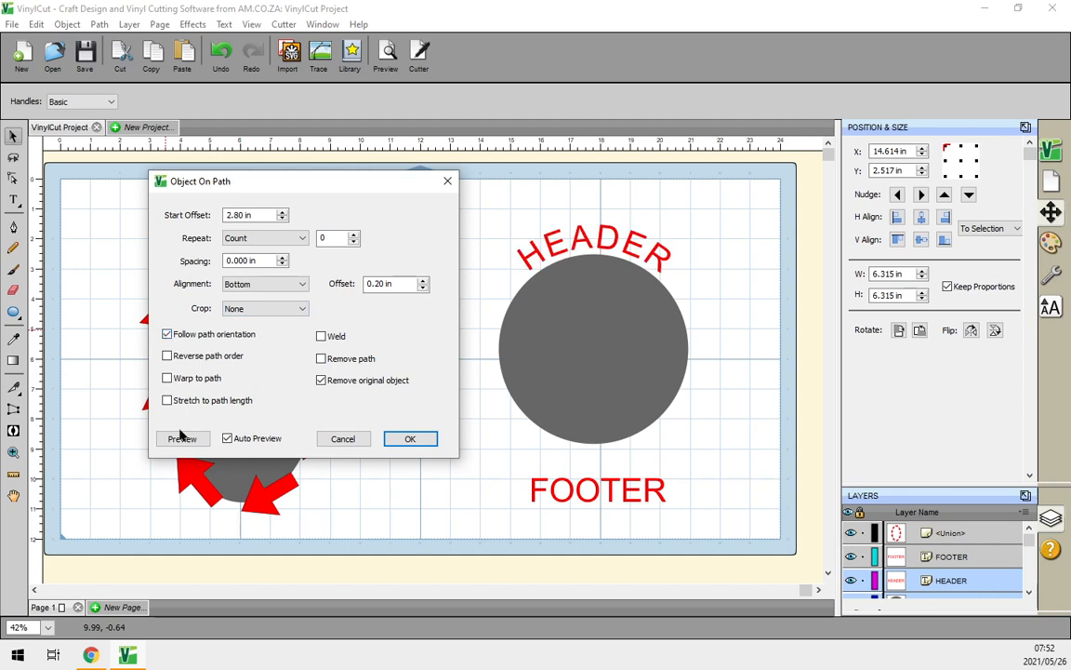
left_click(320, 337)
left_click(411, 438)
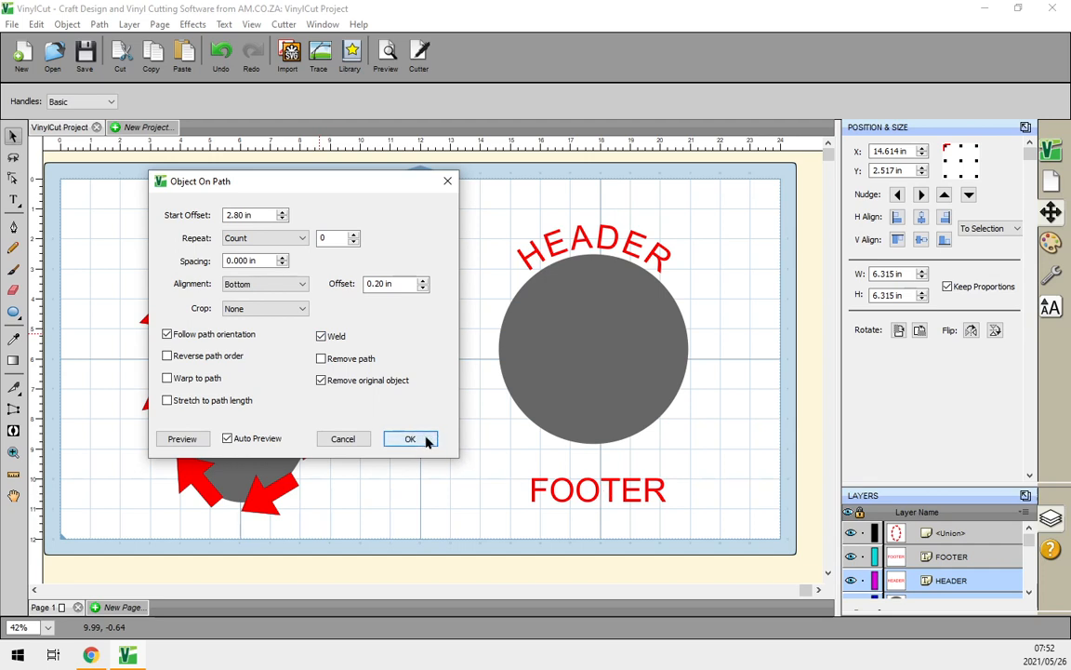
left_click(411, 438)
- Select the FOOTER text together with the circle and start the Object On Path effect for them
left_click_drag(704, 519, 483, 448)
left_click(594, 343, "shift")
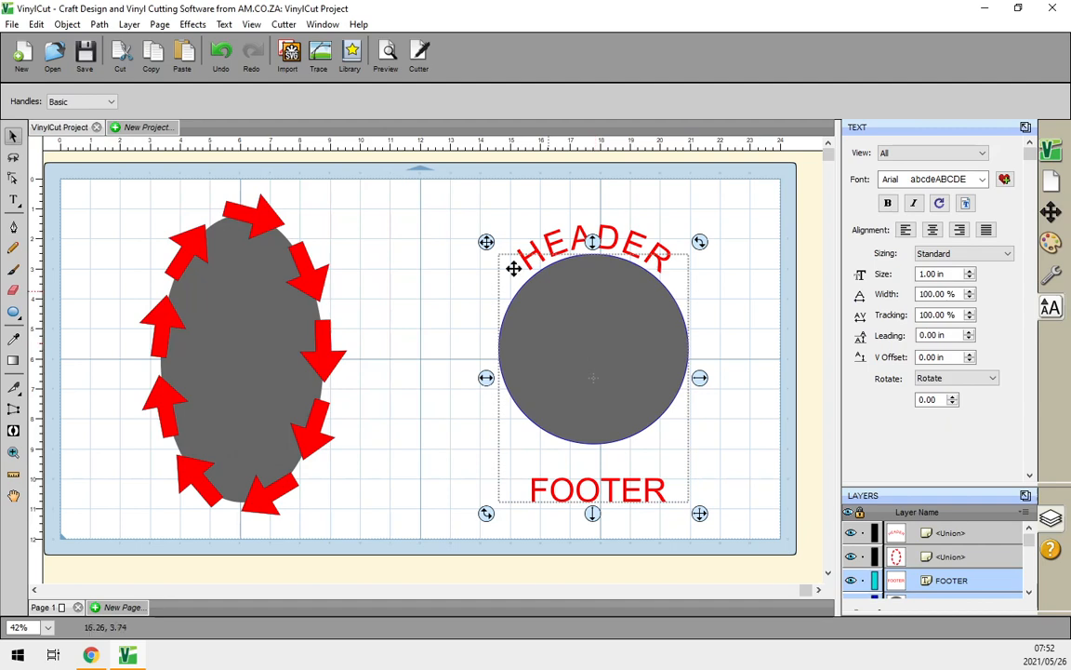
left_click(193, 25)
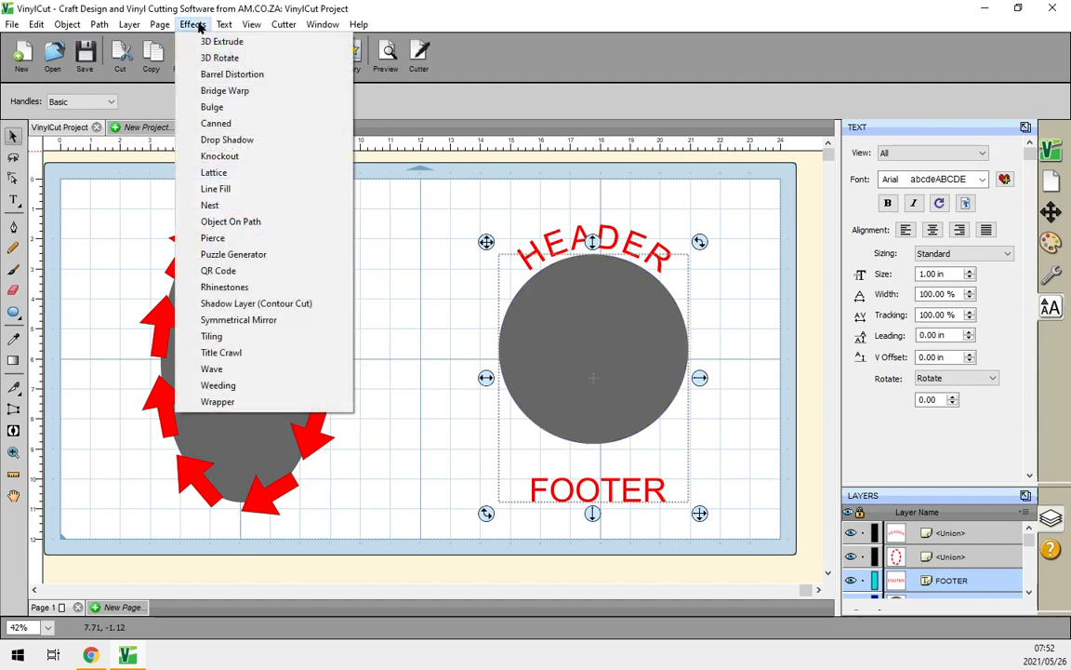
left_click(232, 223)
left_click_drag(437, 178, 184, 184)
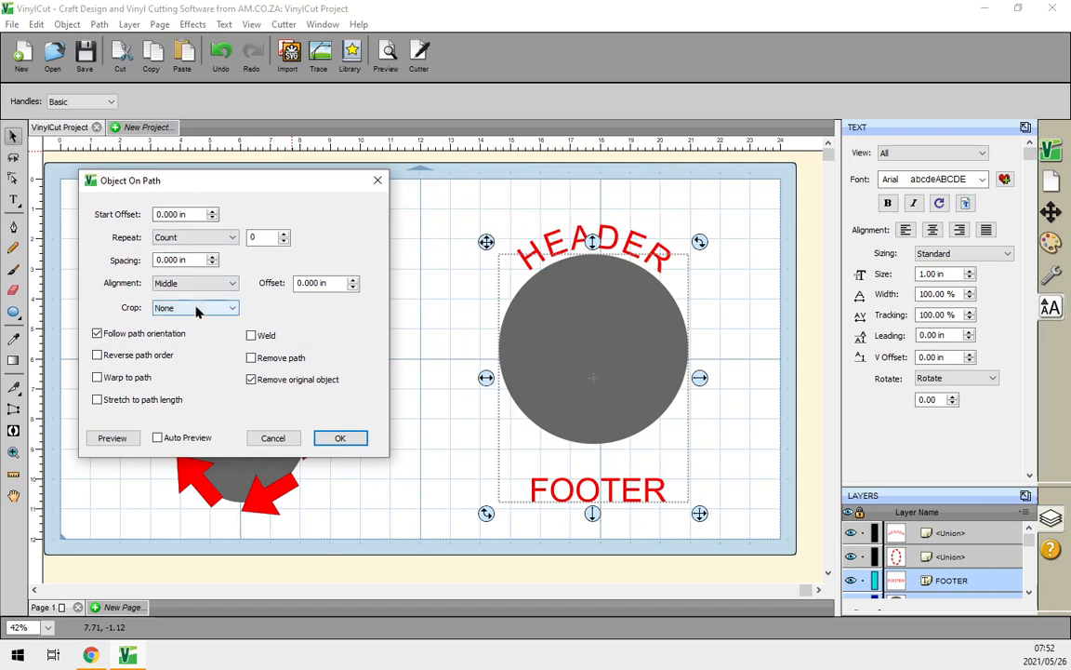
- Enable Auto Preview and set the Start Offset of the FOOTER text to 2.75 in
left_click(158, 213)
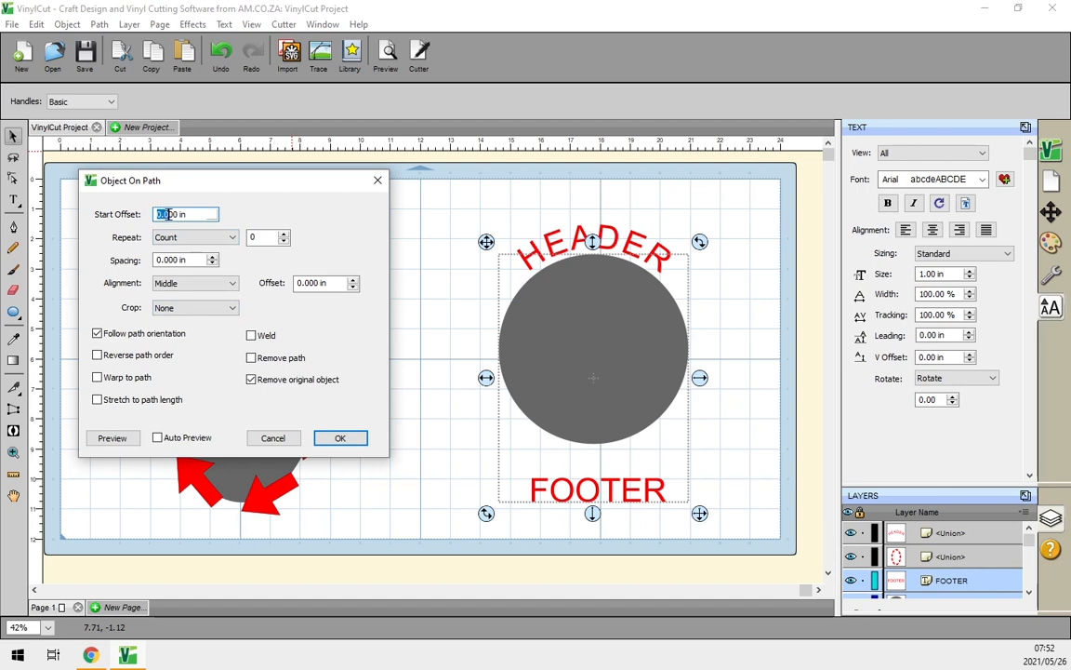
type("2")
left_click(157, 437)
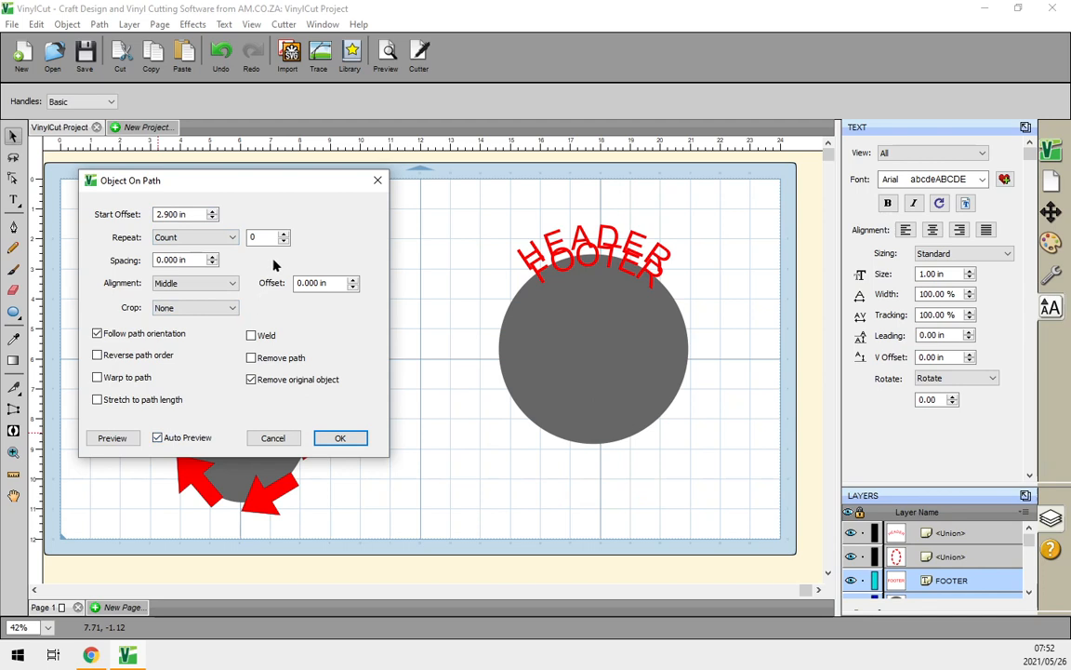
left_click(212, 217)
left_click(212, 218)
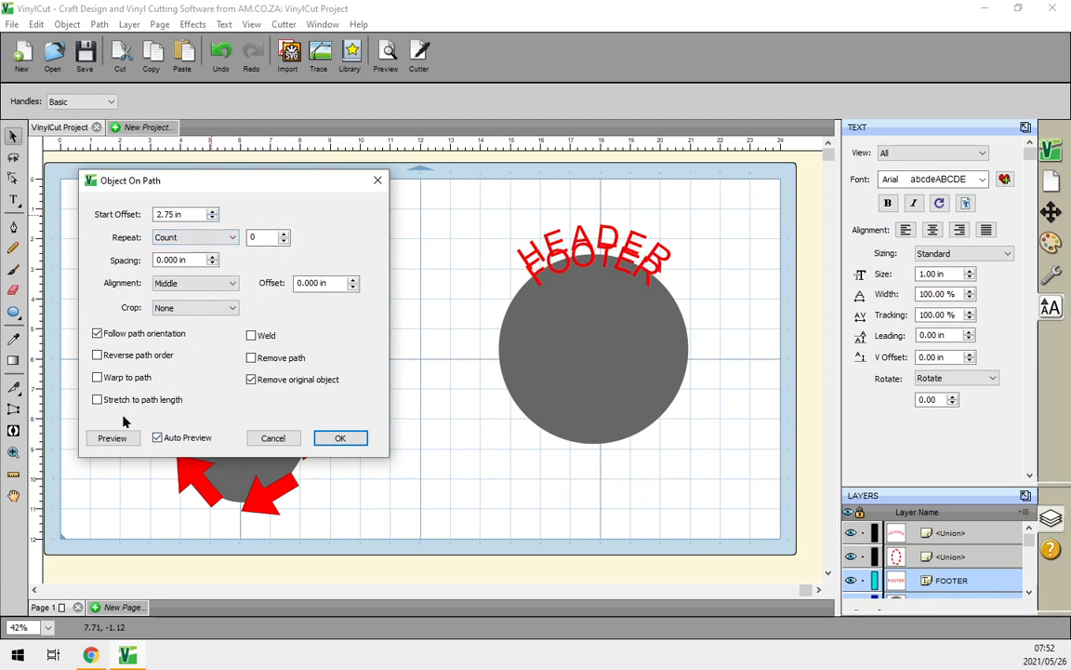
- Enable Reverse path order for the FOOTER text and set its Alignment to Top
left_click(96, 355)
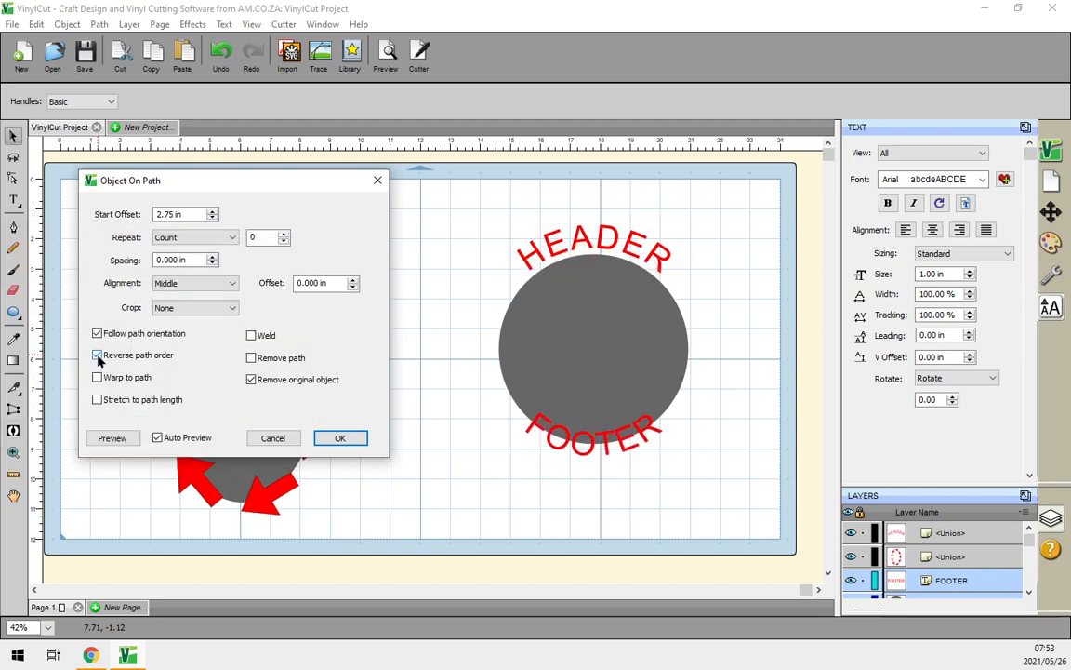
left_click(176, 289)
left_click(173, 298)
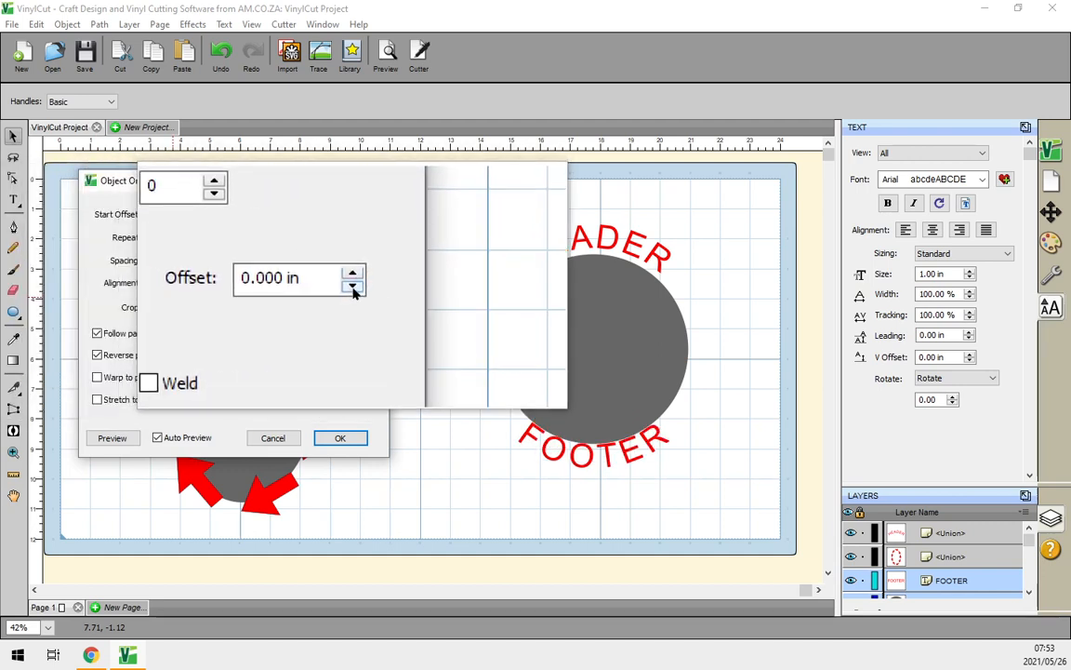
- Set the FOOTER text's Offset to -0.20 in and apply the Object On Path effect with Weld enabled
left_click(353, 288)
left_click(353, 288)
left_click(353, 288)
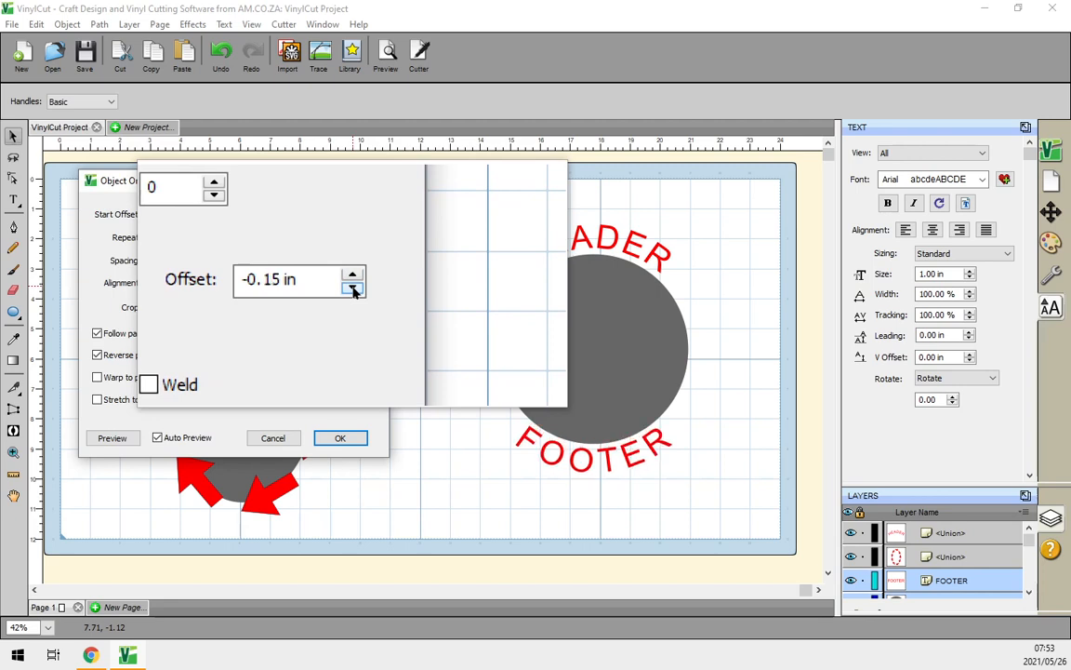
left_click(352, 290)
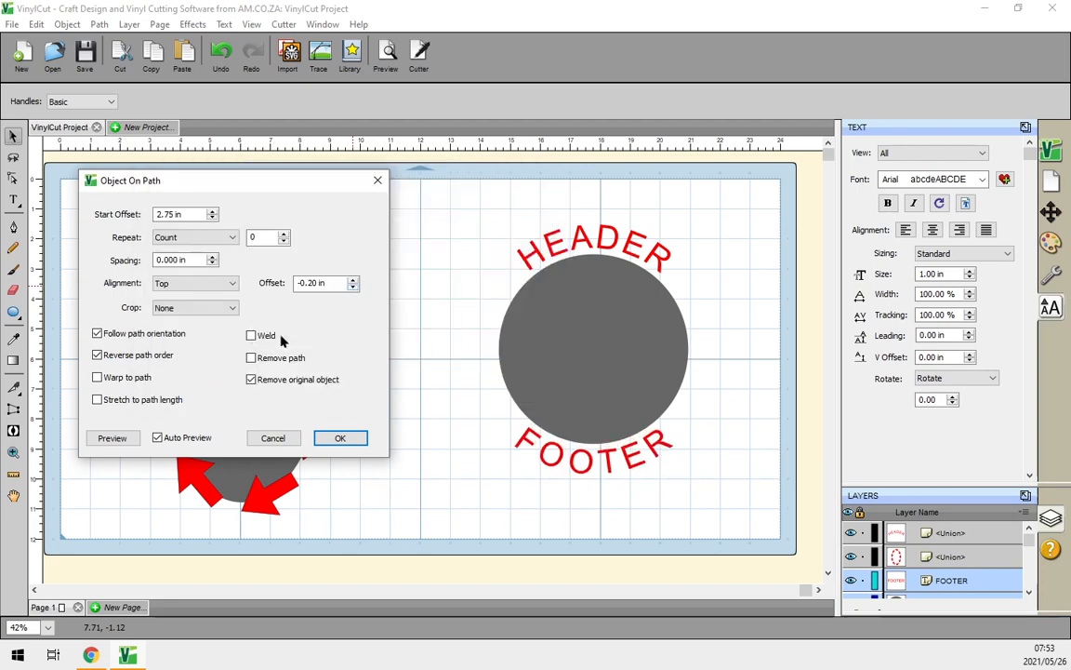
left_click(251, 335)
left_click(346, 438)
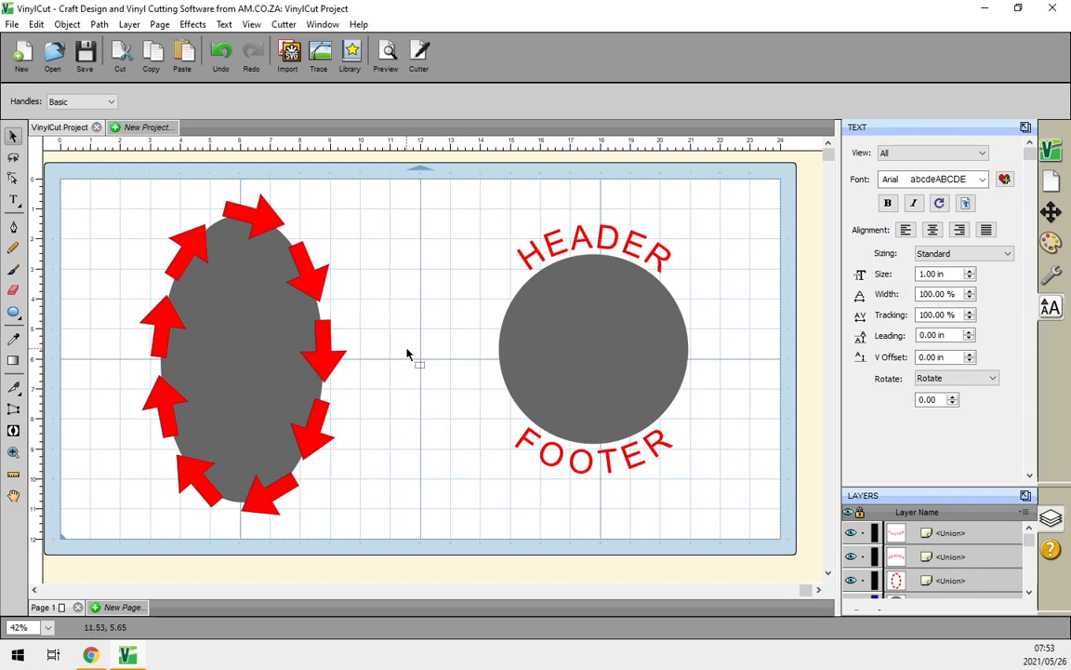
- Switch to Chrome to show the softwaretraining.co.za training videos page
left_click(90, 655)
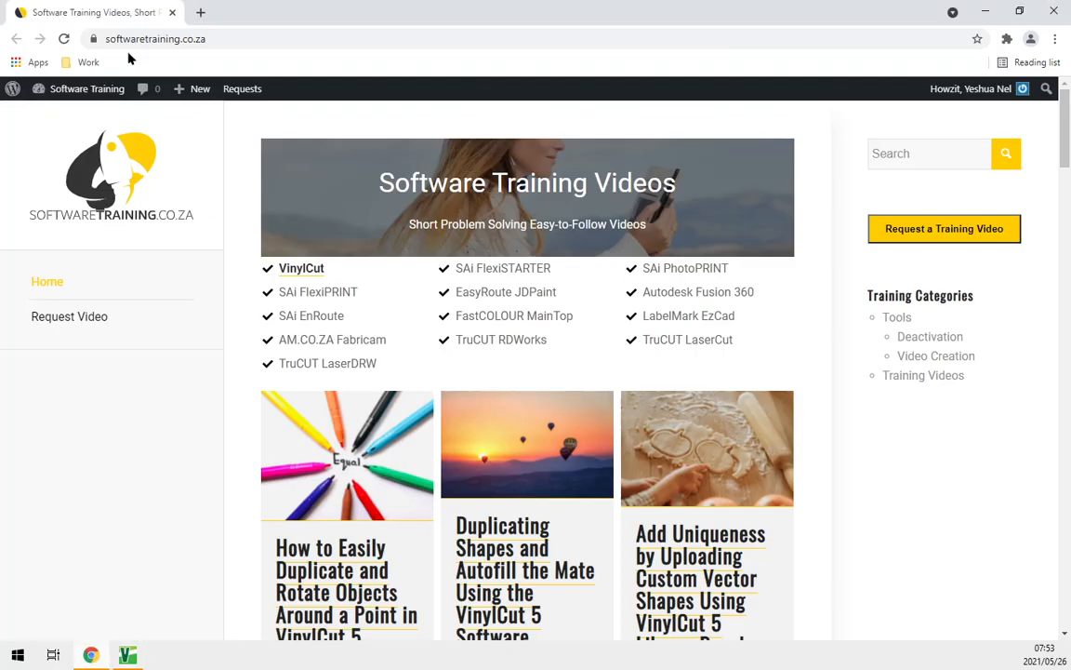